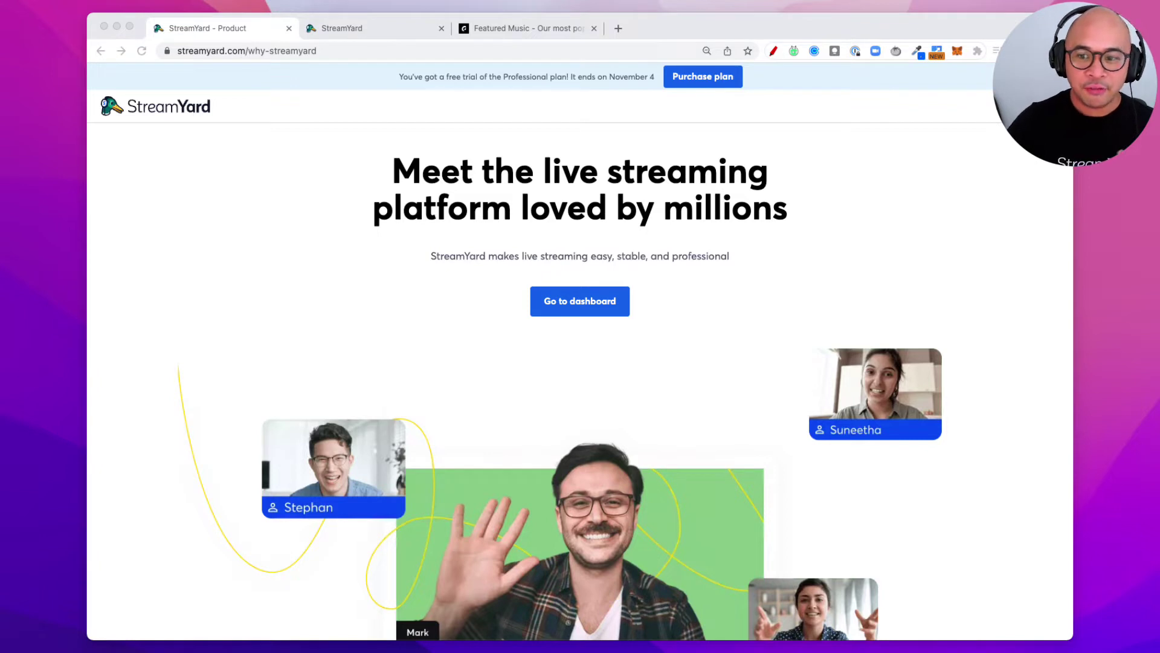
- Browse the Epidemic Sound page and make the browser window active
scroll(580, 350, "down", 5)
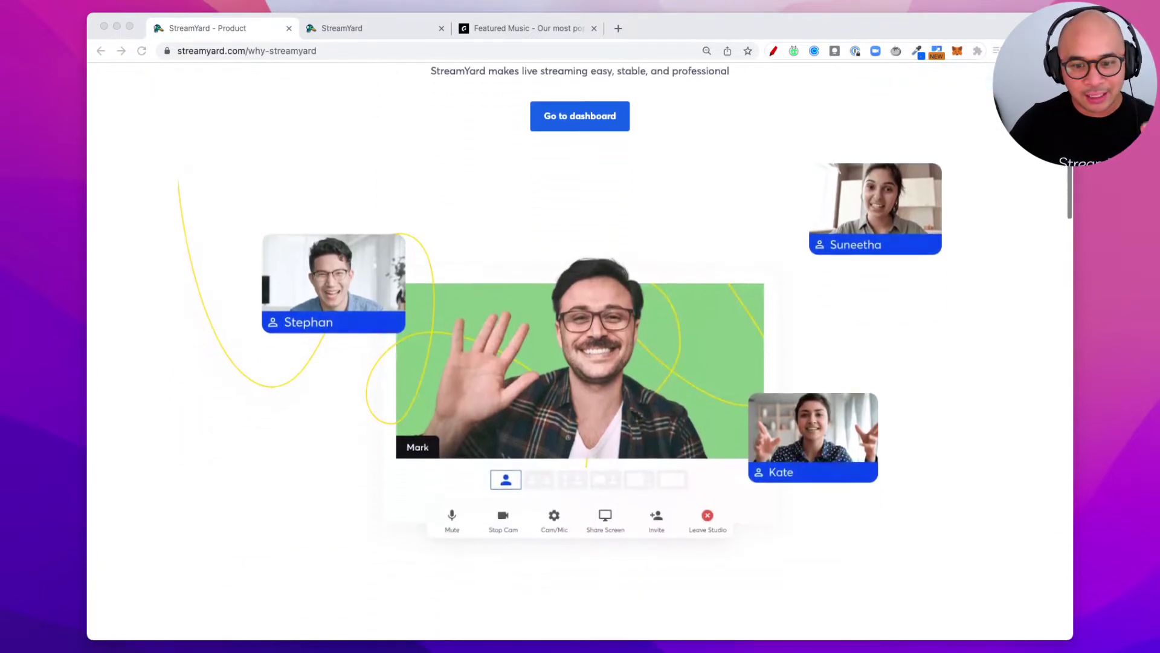
scroll(580, 350, "down", 5)
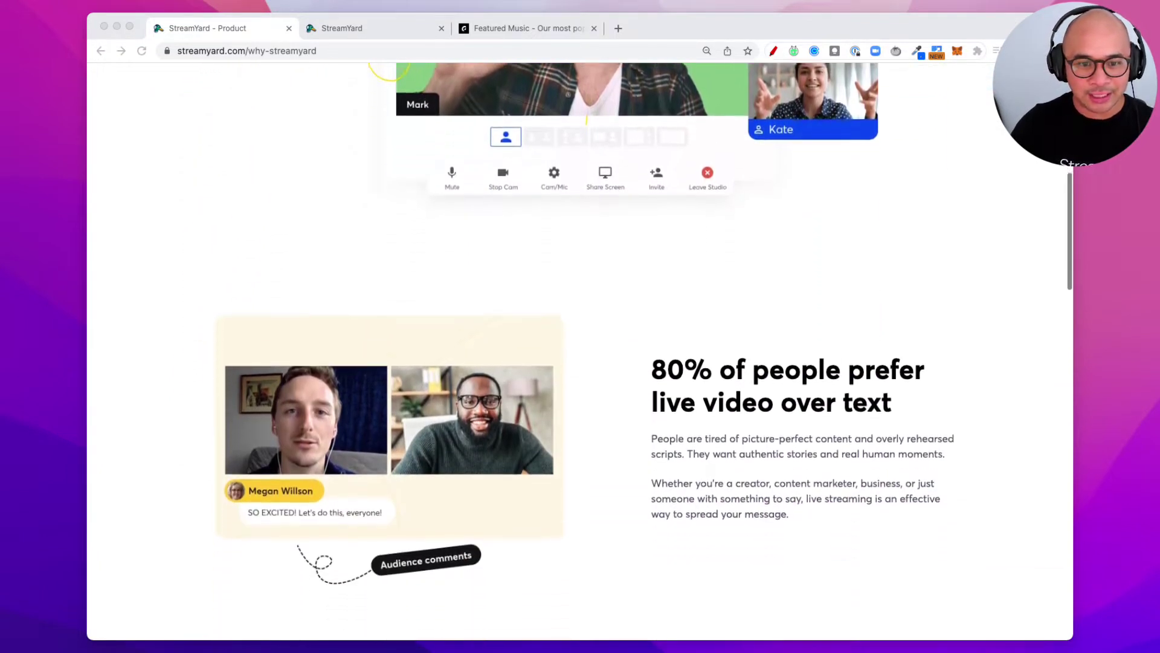
scroll(580, 351, "down", 2)
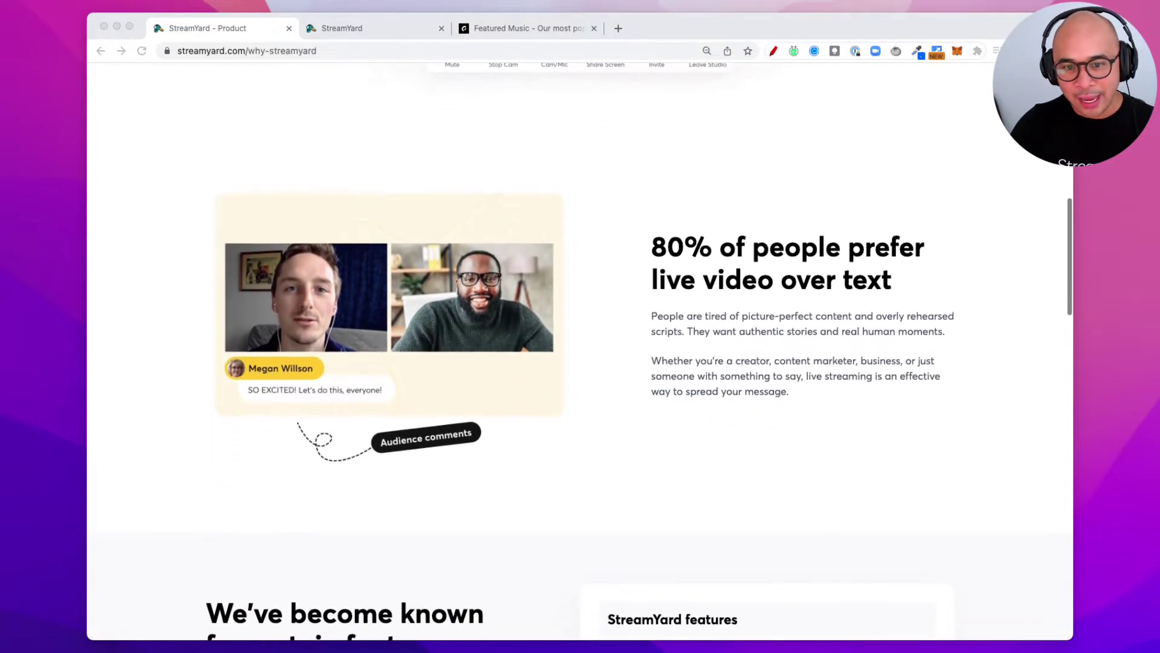
scroll(580, 350, "down", 1)
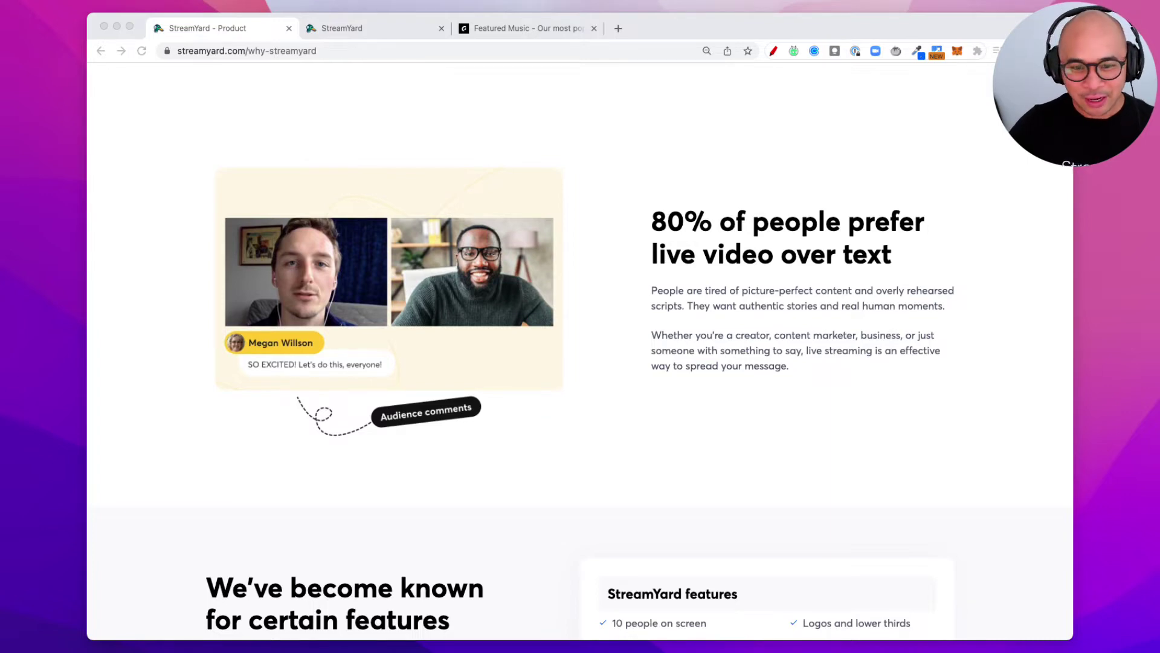
scroll(581, 350, "up", 12)
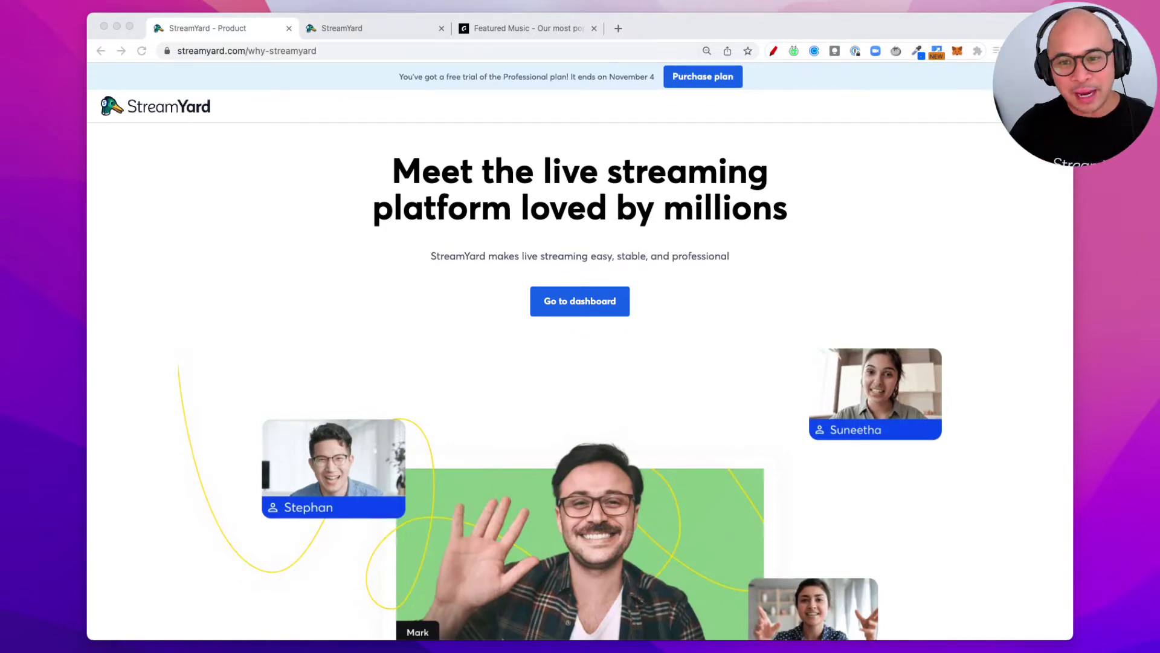
left_click(842, 228)
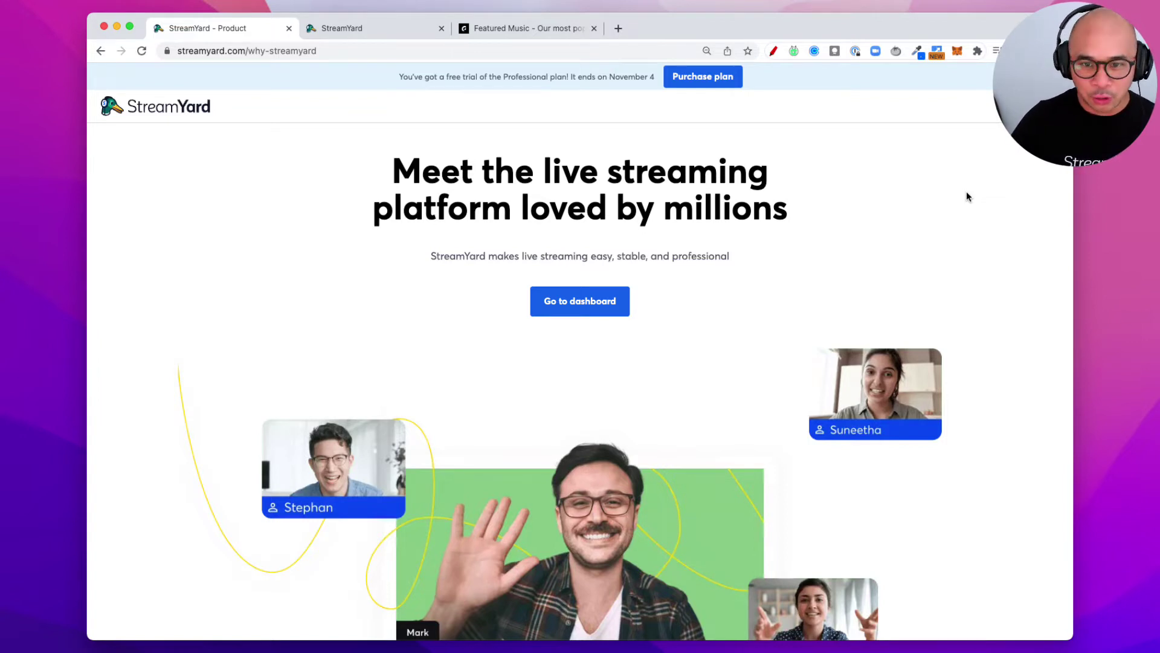
scroll(947, 192, "down", 2)
scroll(842, 302, "up", 2)
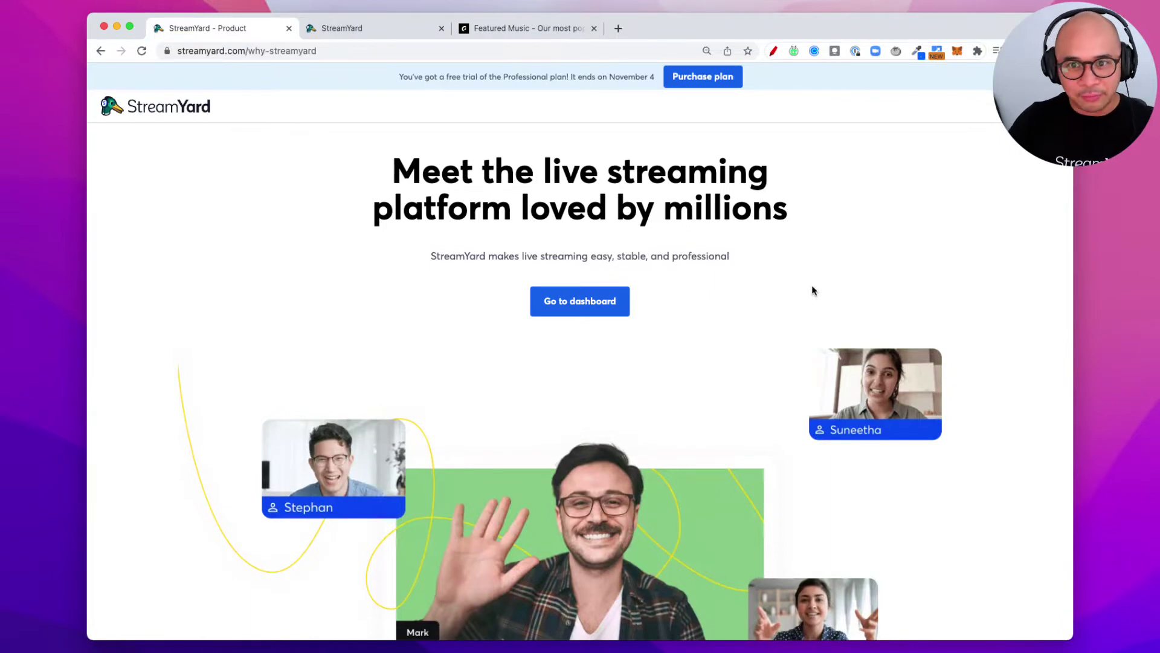
- Download track 368 by Jobii from Featured Music as a full-mix MP3
left_click(489, 28)
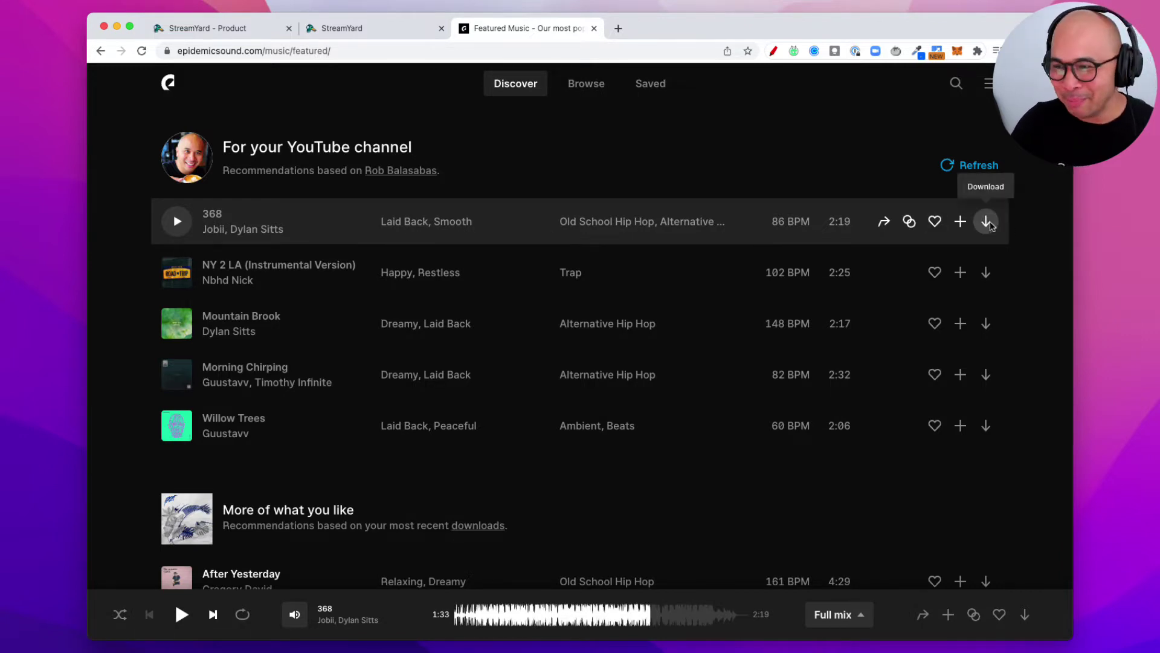
left_click(987, 222)
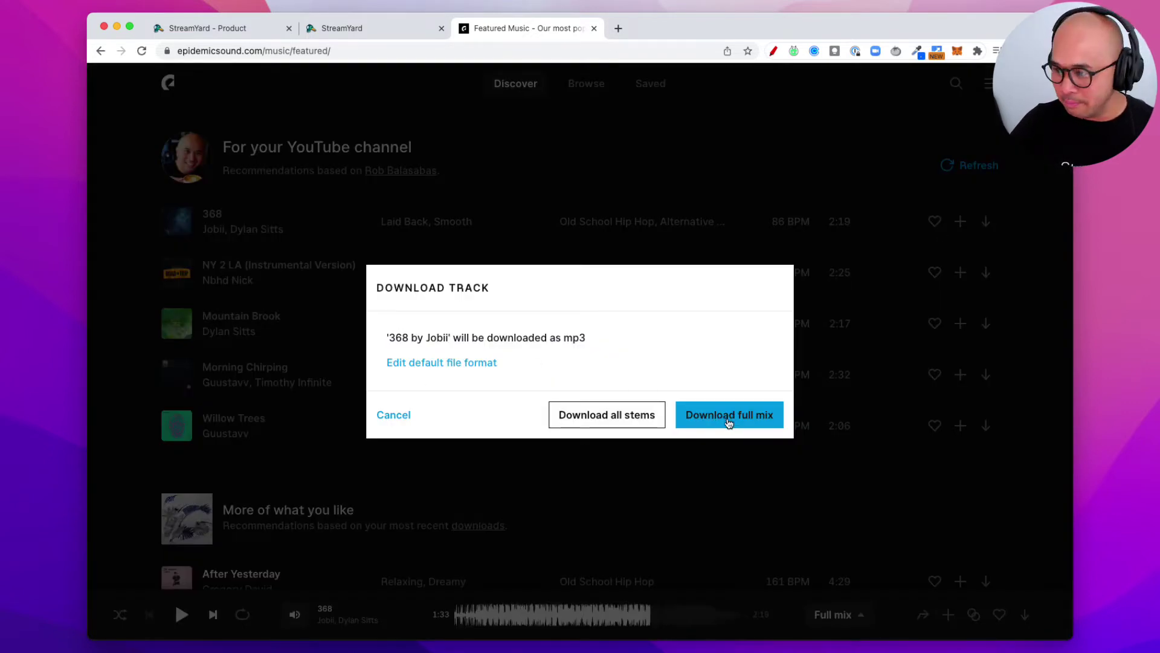
left_click(729, 422)
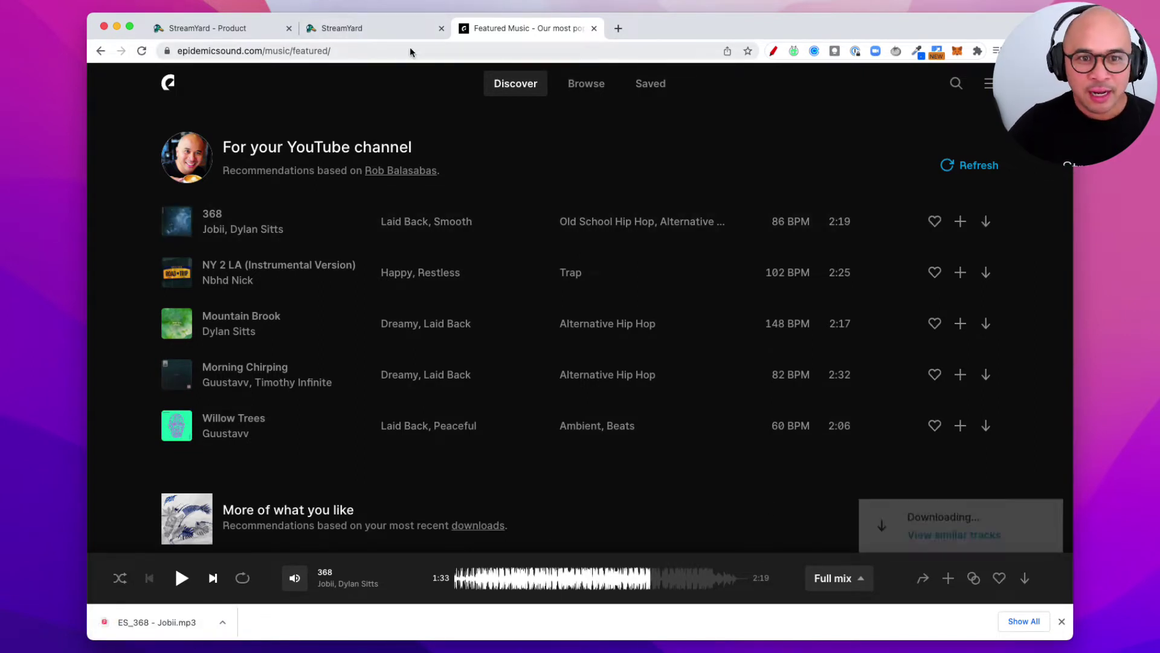
- Return to the StreamYard Broadcasts dashboard and zoom the page to 125%
left_click(373, 30)
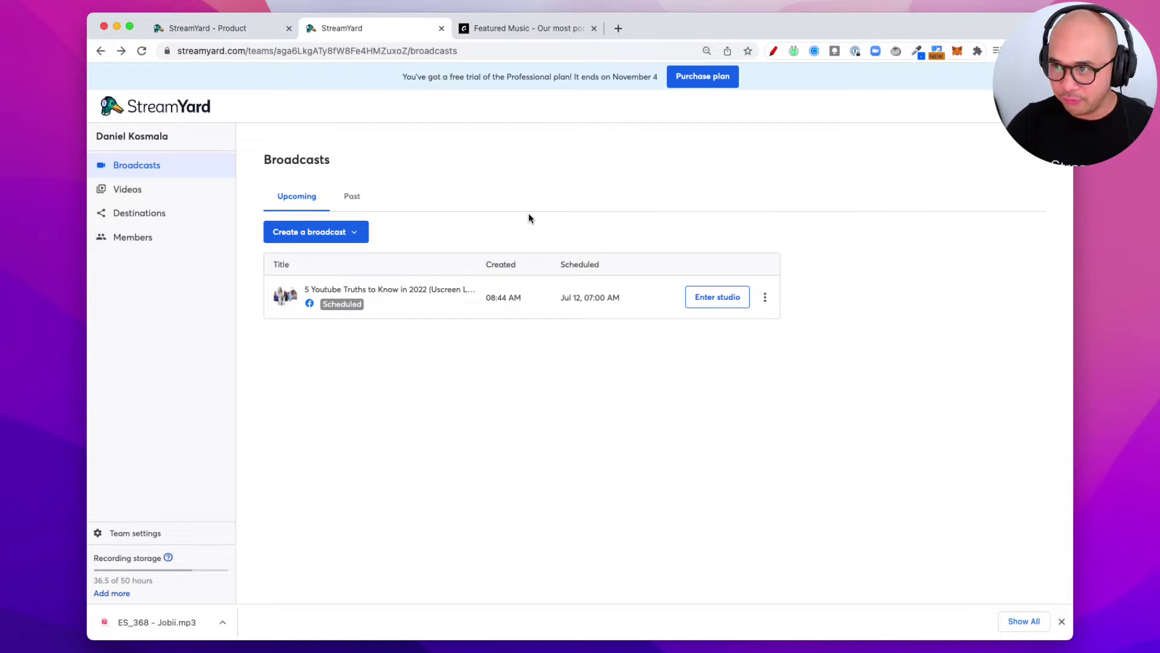
key("super+equal")
key("super+equal")
key("super+equal")
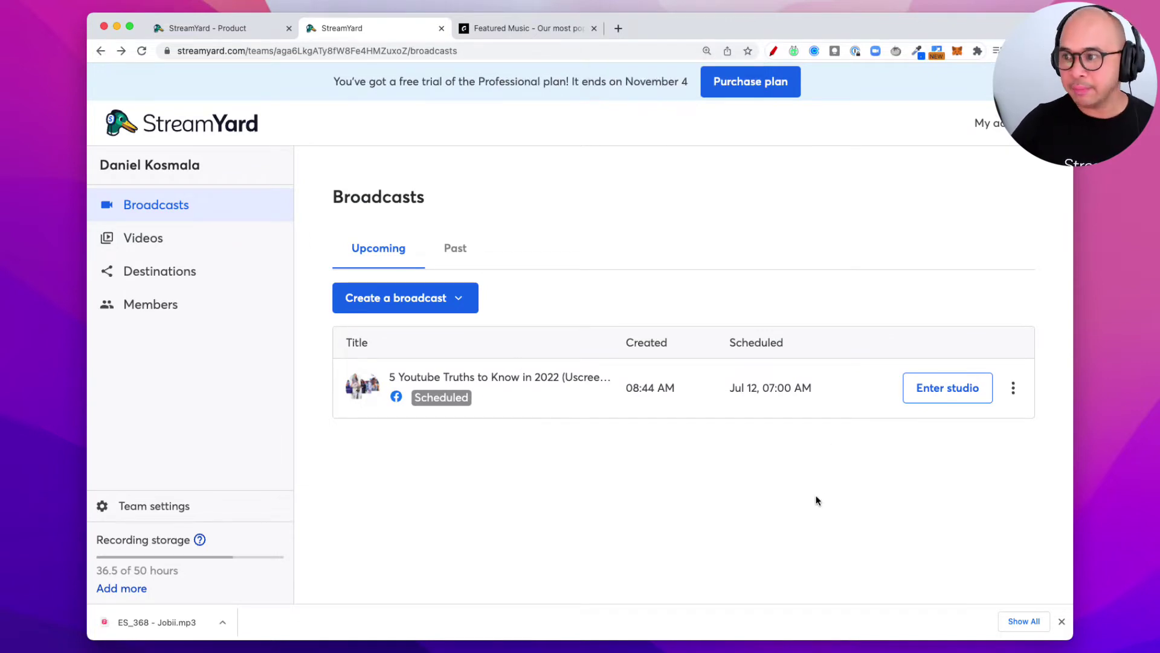
- Enter the '5 Youtube Truths to Know' studio with the mic muted and camera off
left_click(947, 390)
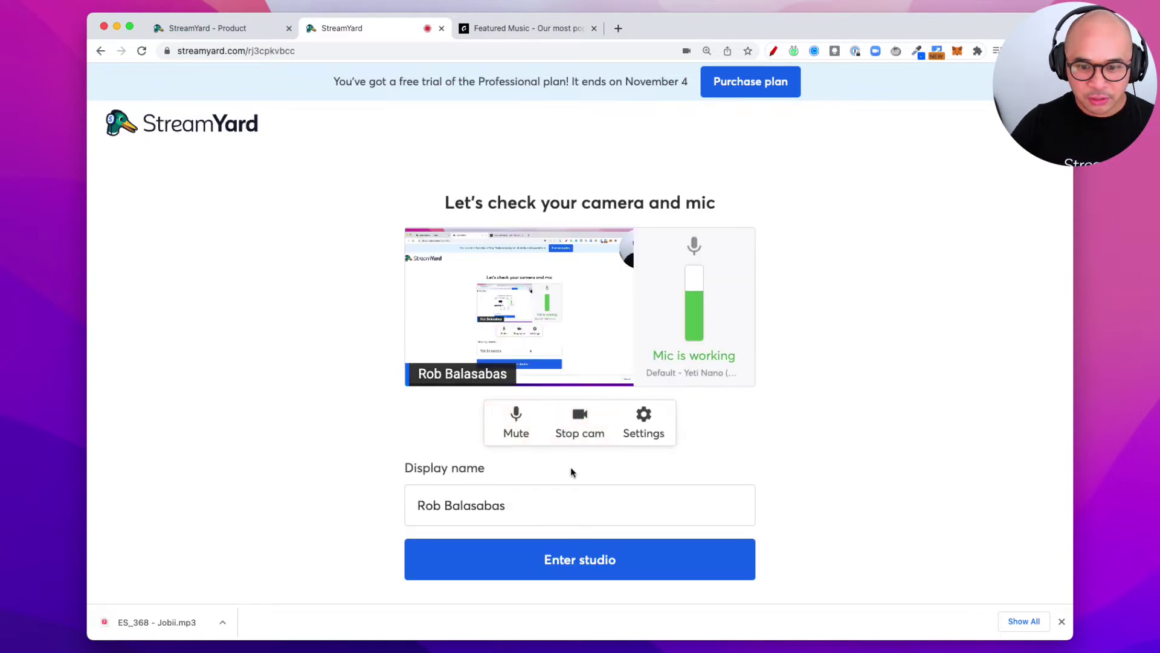
left_click(514, 435)
left_click(564, 433)
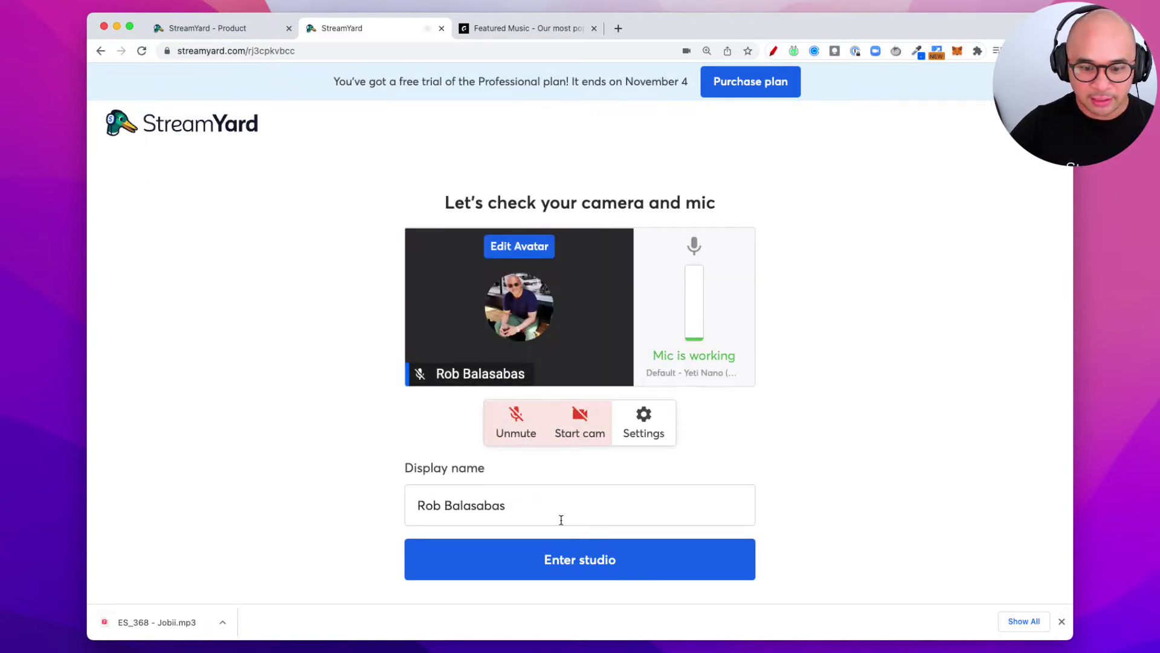
left_click(590, 570)
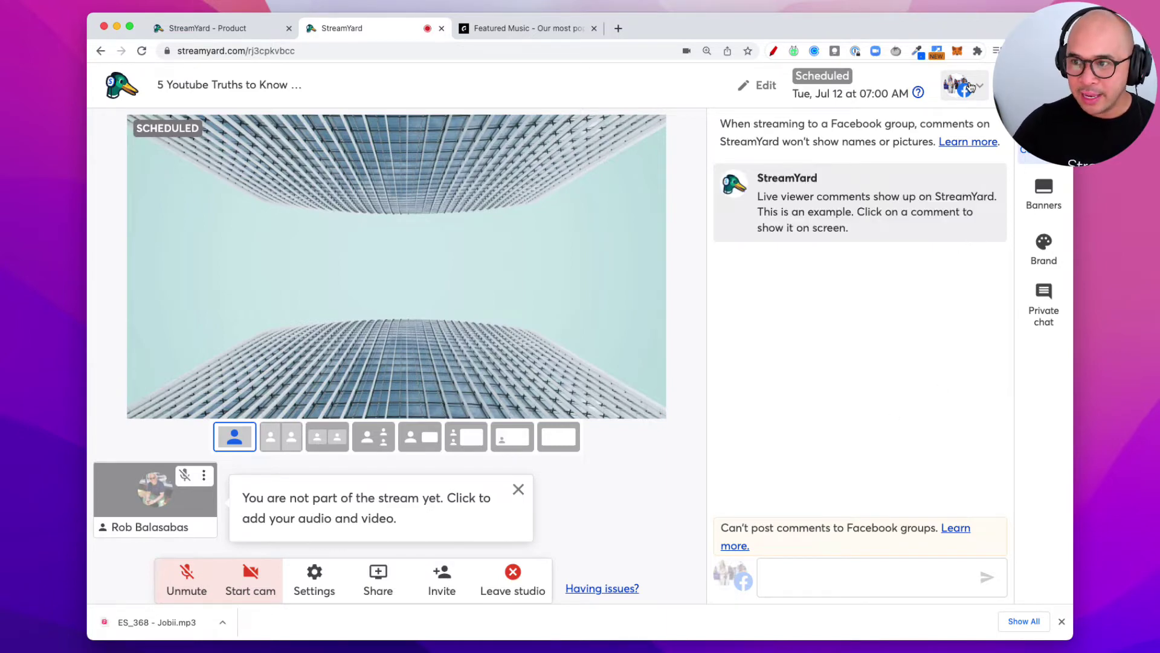
- Draw a red pen arrow pointing at the Brand feature, then clear the drawing
left_click(772, 52)
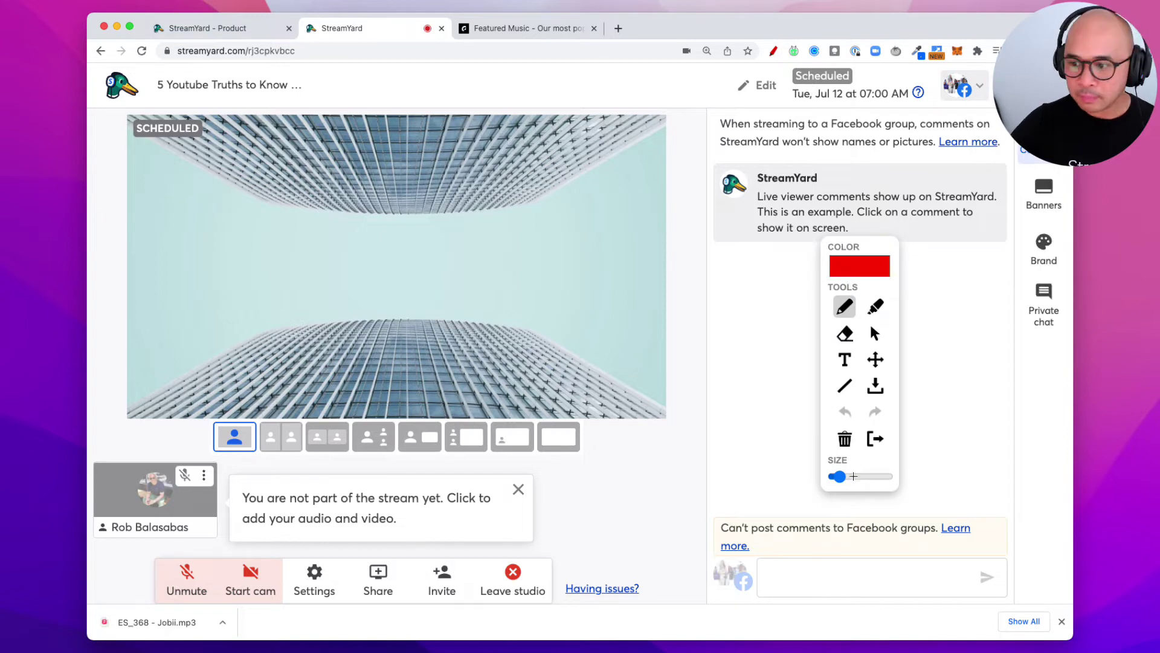
mouse_move(963, 273)
left_mouse_down()
mouse_move(1037, 251)
mouse_move(1021, 272)
mouse_move(1073, 241)
mouse_move(1056, 225)
left_mouse_up()
key("Escape")
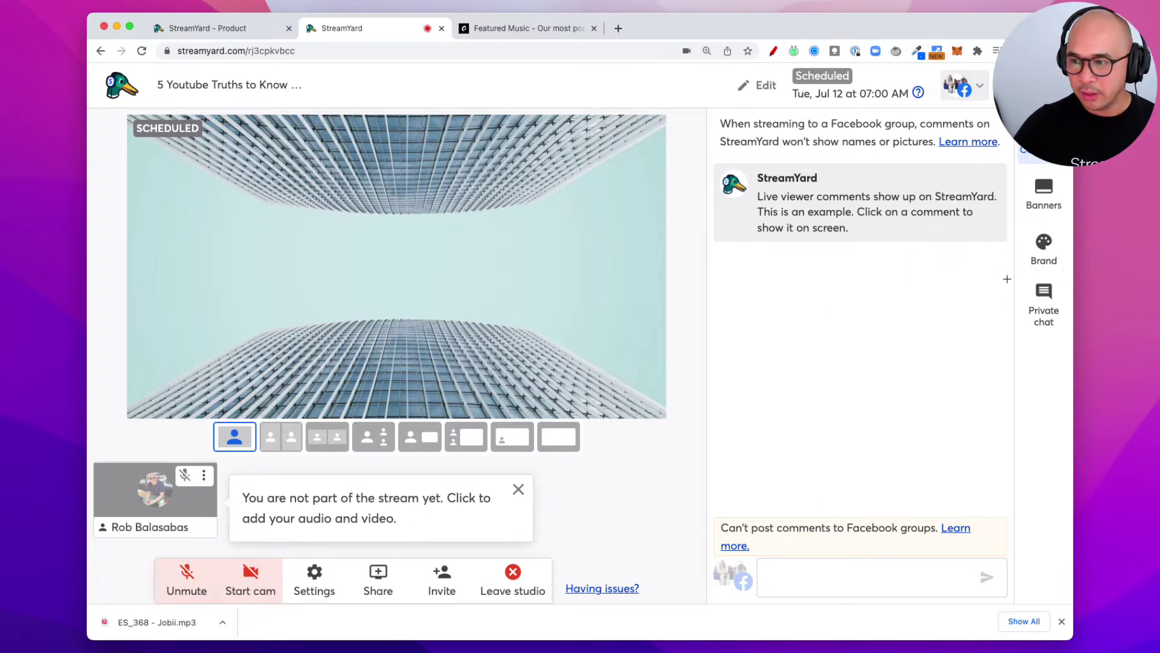
left_click(1038, 259)
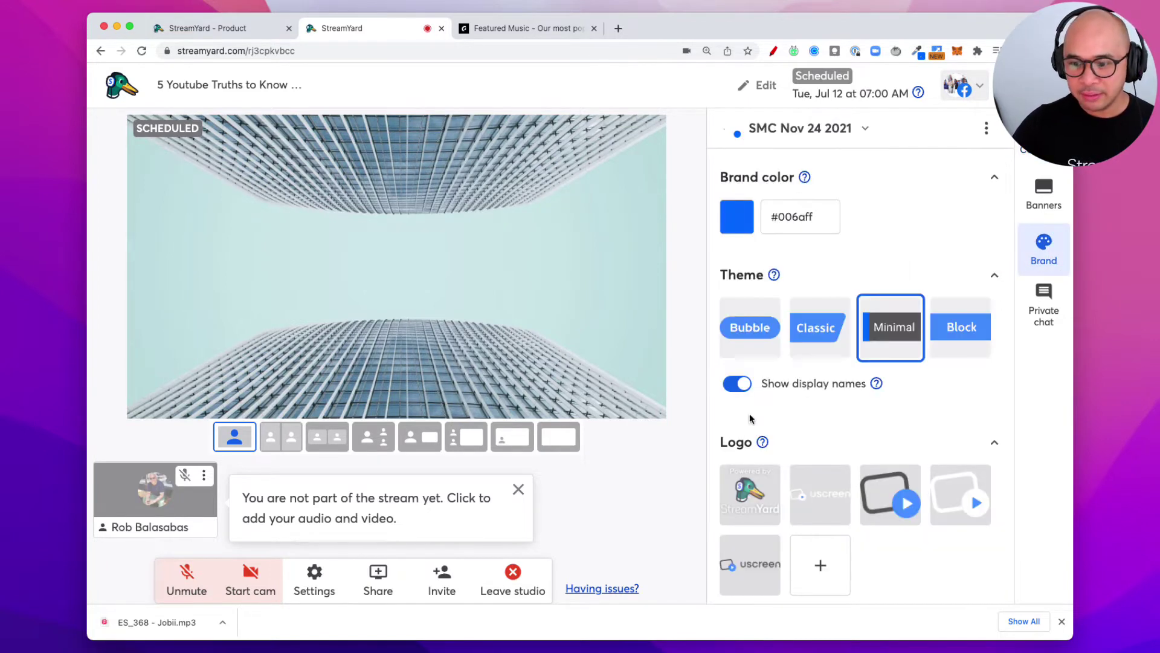
scroll(752, 418, "down", 5)
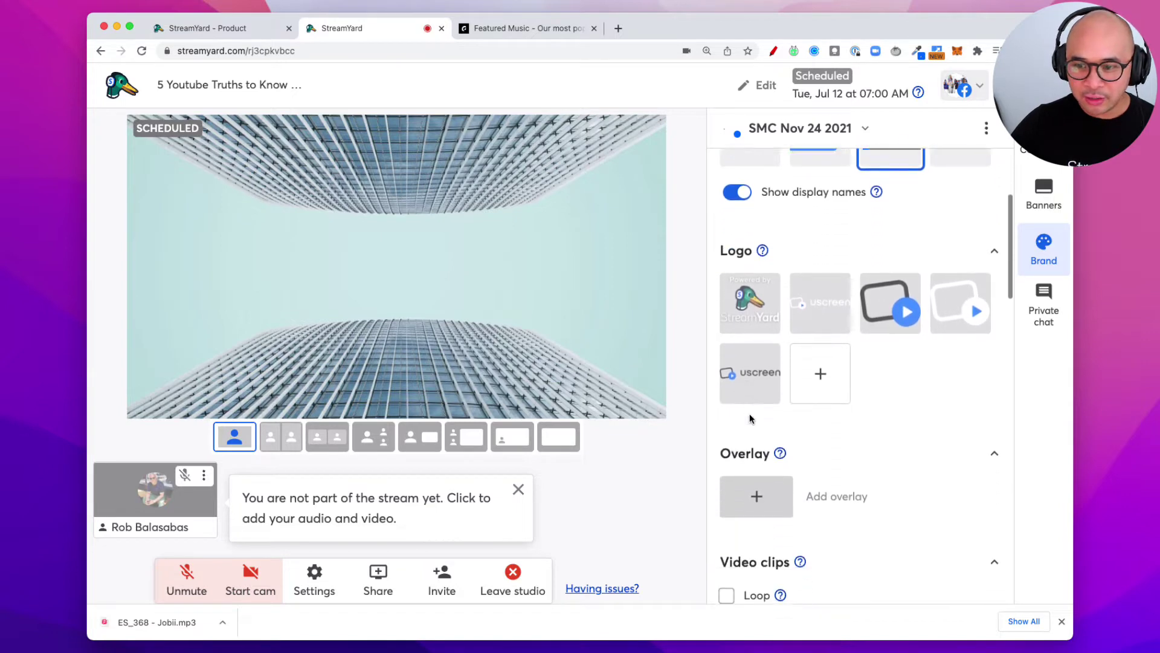
scroll(750, 418, "down", 8)
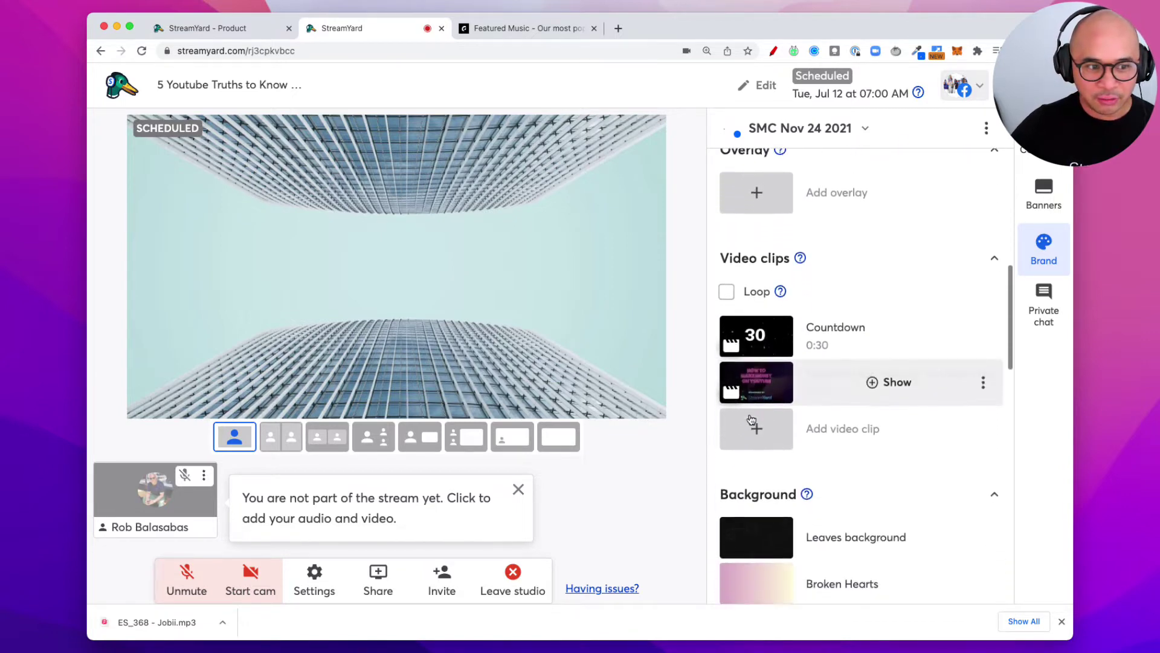
scroll(751, 418, "down", 11)
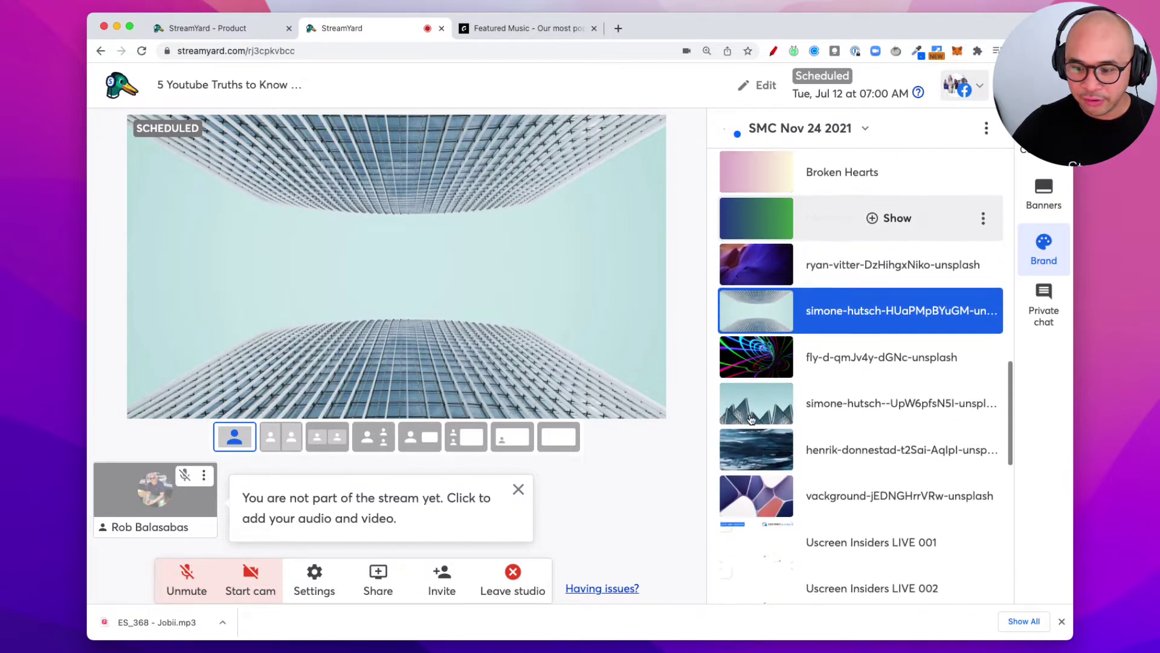
scroll(751, 418, "down", 10)
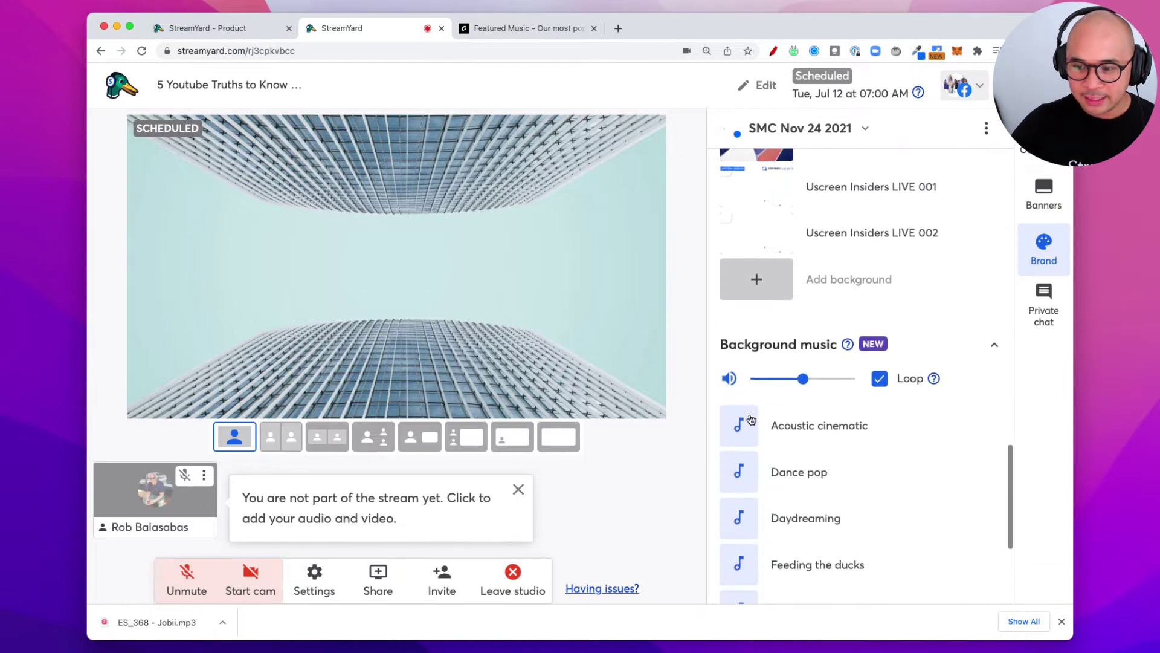
scroll(752, 419, "down", 6)
scroll(754, 416, "up", 3)
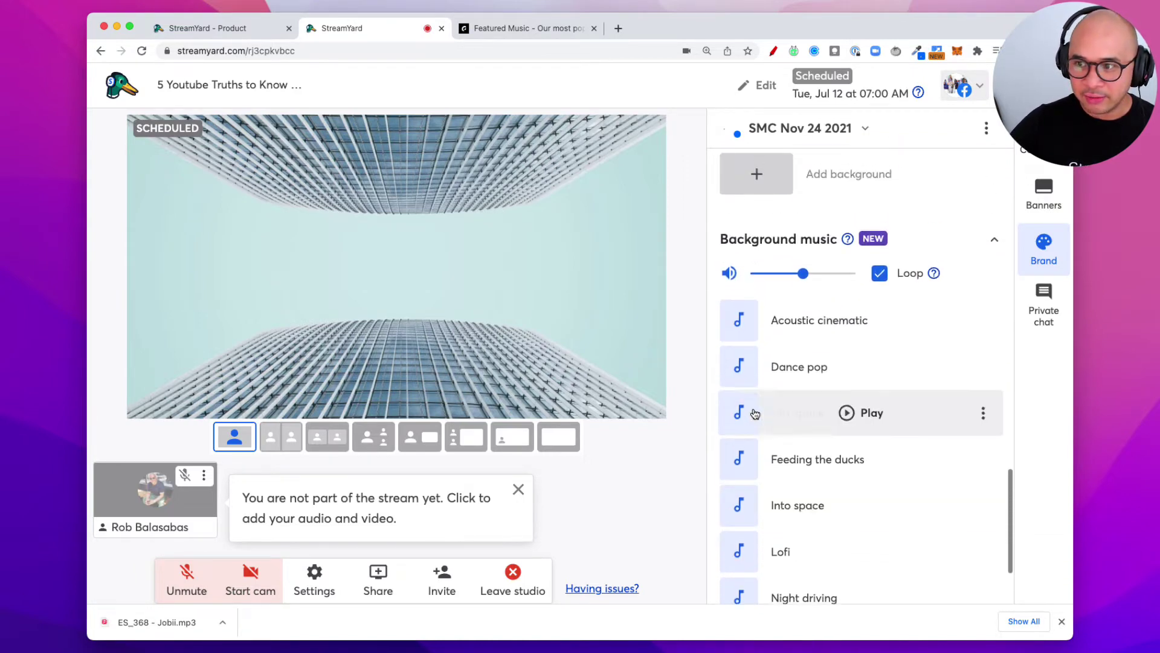
left_click(773, 52)
mouse_move(777, 215)
left_mouse_down()
mouse_move(692, 230)
mouse_move(836, 248)
mouse_move(824, 213)
mouse_move(725, 215)
left_mouse_up()
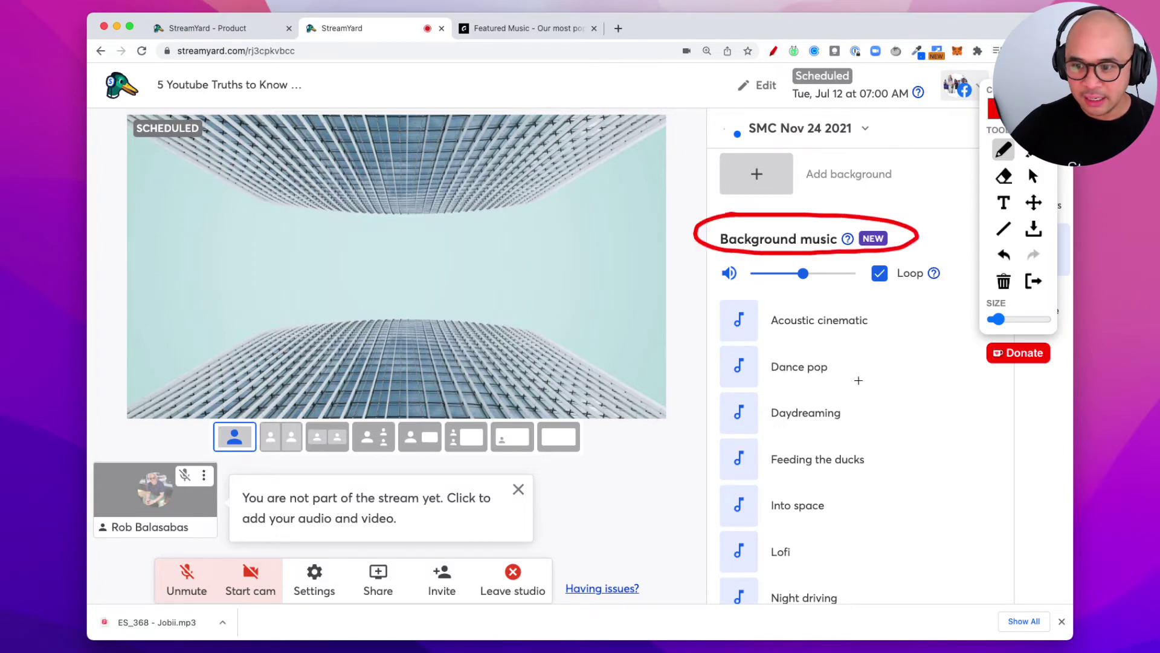
left_click(1028, 162)
scroll(859, 383, "down", 1)
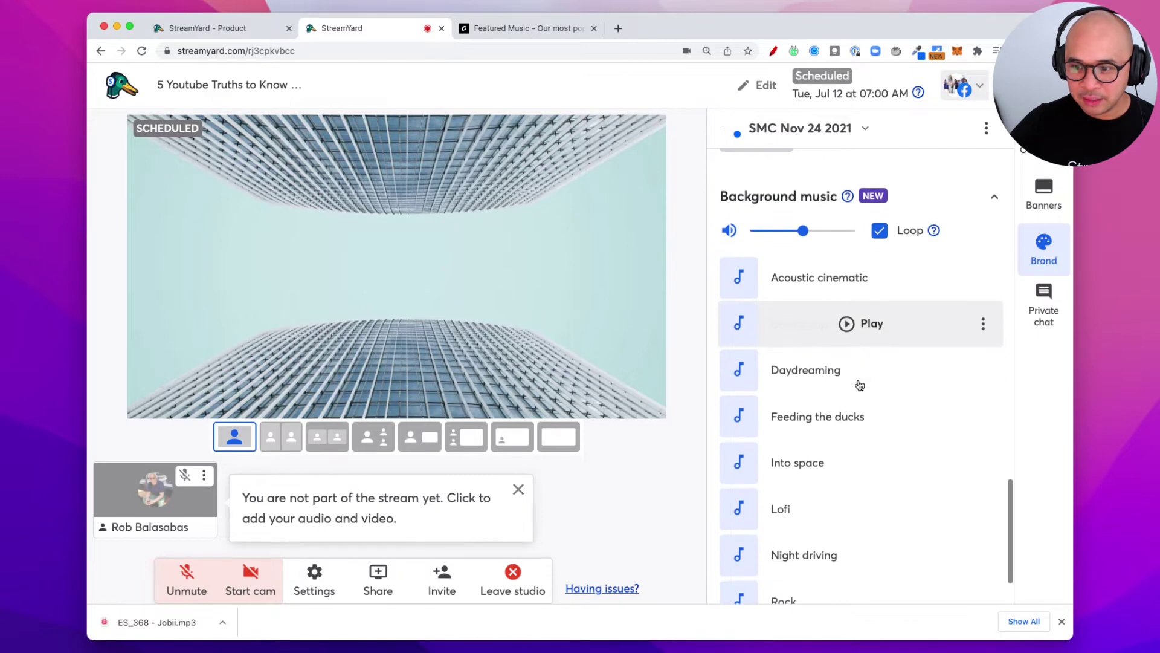
scroll(767, 284, "down", 1)
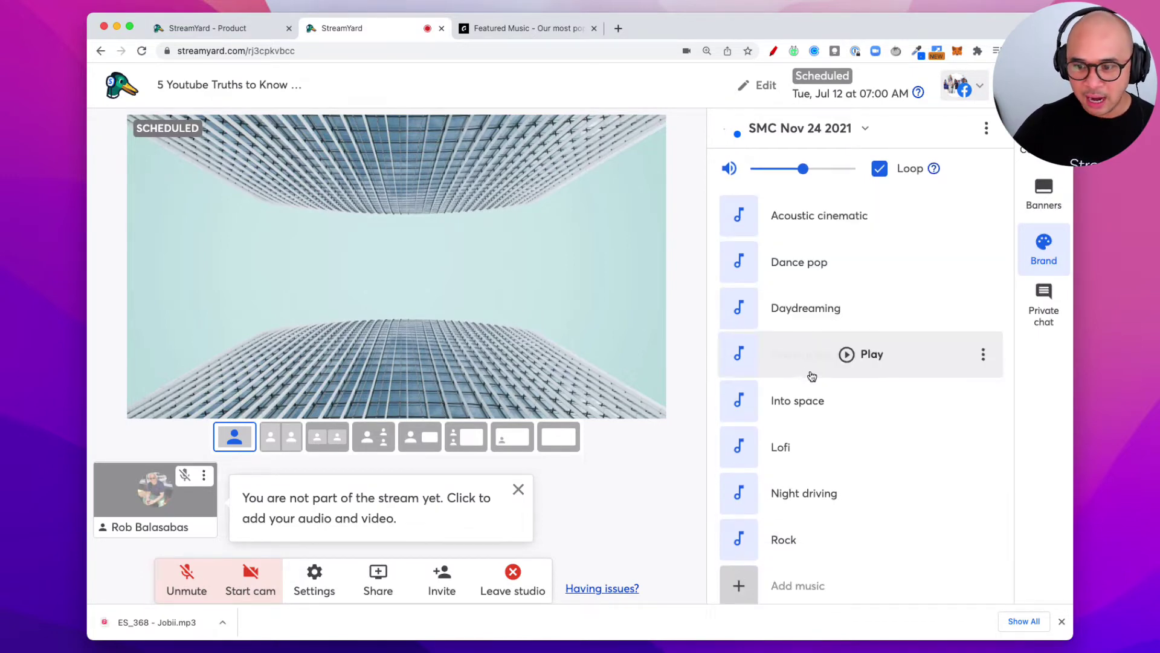
scroll(824, 448, "up", 1)
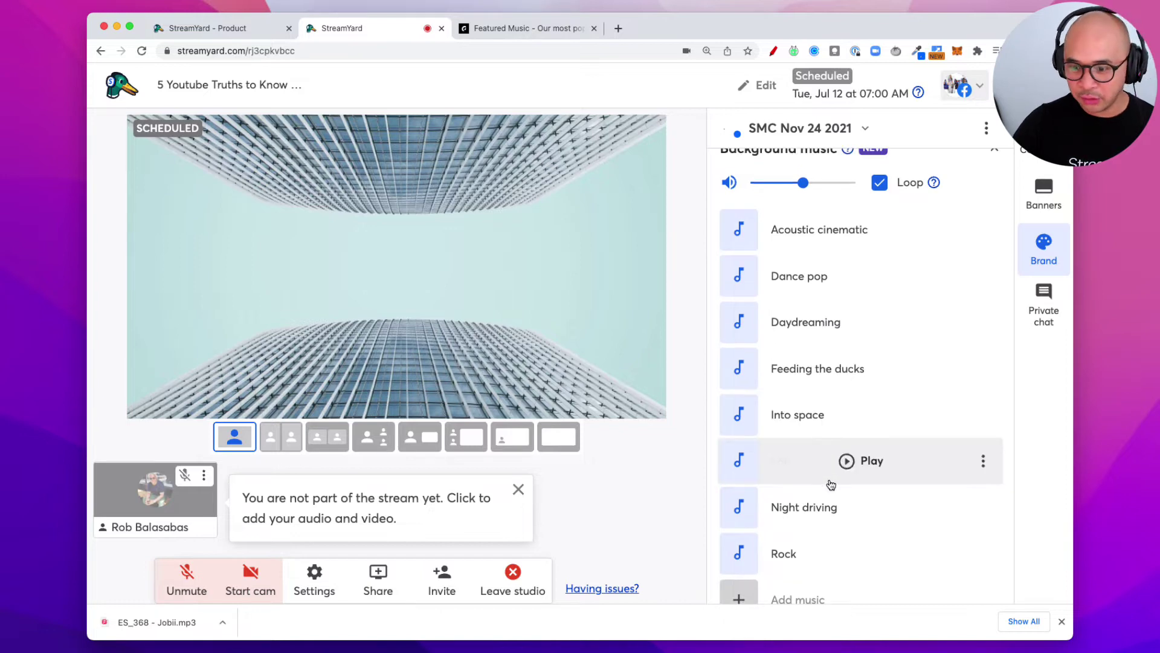
scroll(831, 538, "down", 1)
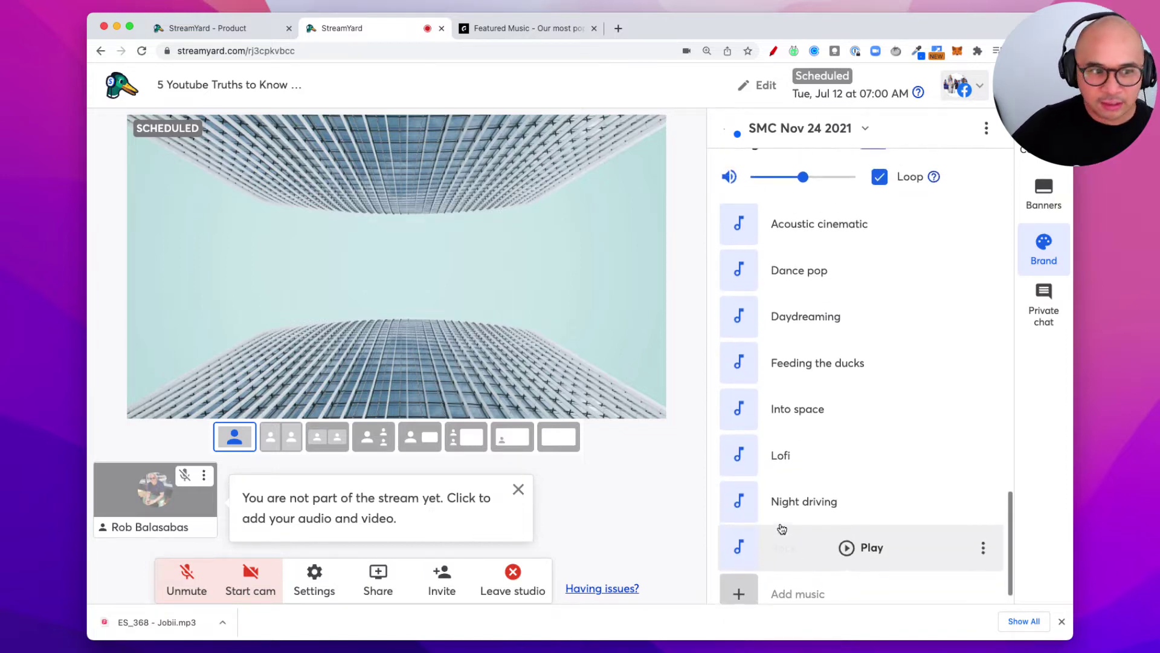
scroll(798, 529, "up", 2)
scroll(819, 514, "down", 4)
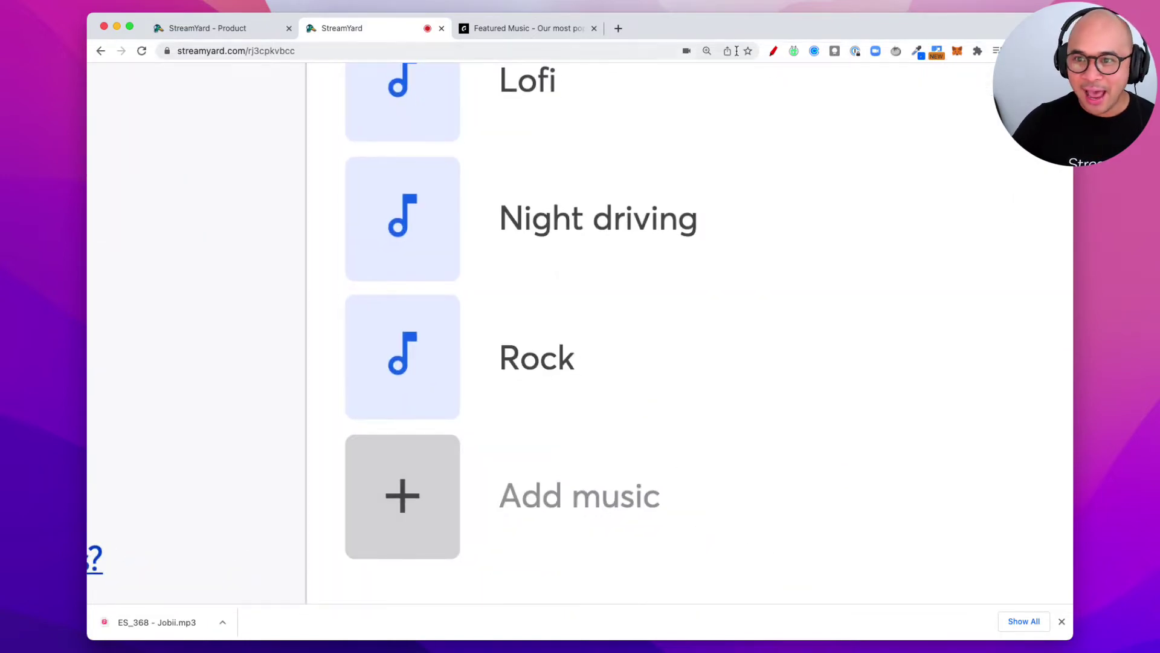
mouse_move(671, 416)
left_mouse_down()
mouse_move(352, 438)
mouse_move(532, 604)
mouse_move(699, 427)
mouse_move(649, 442)
left_mouse_up()
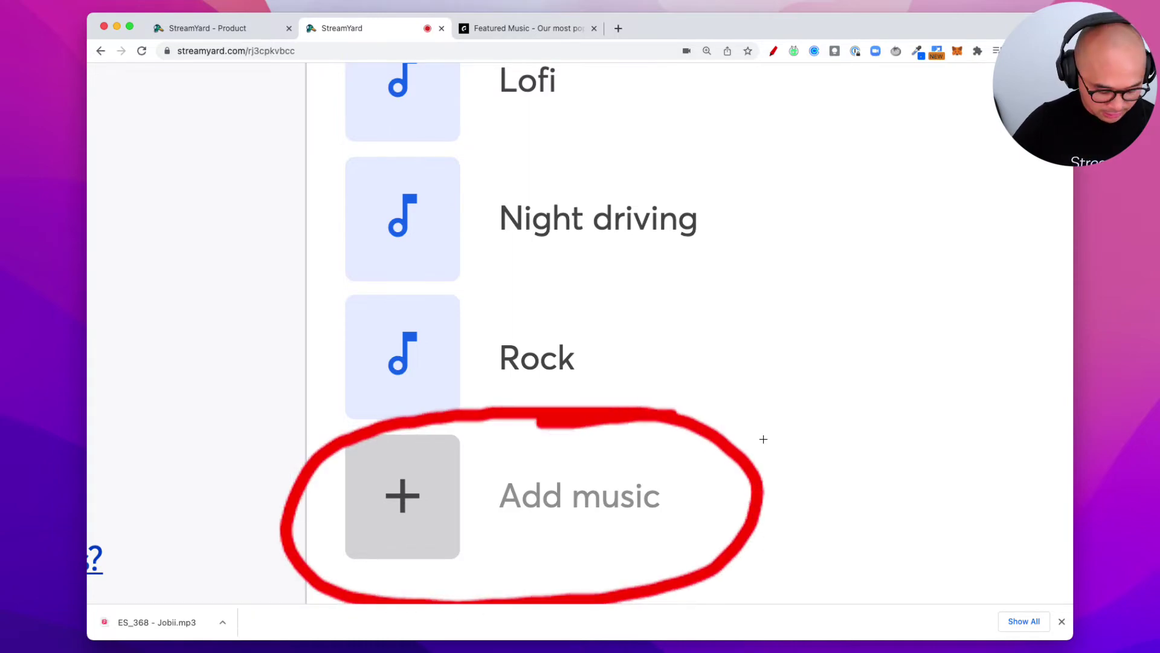
key("ctrl+0")
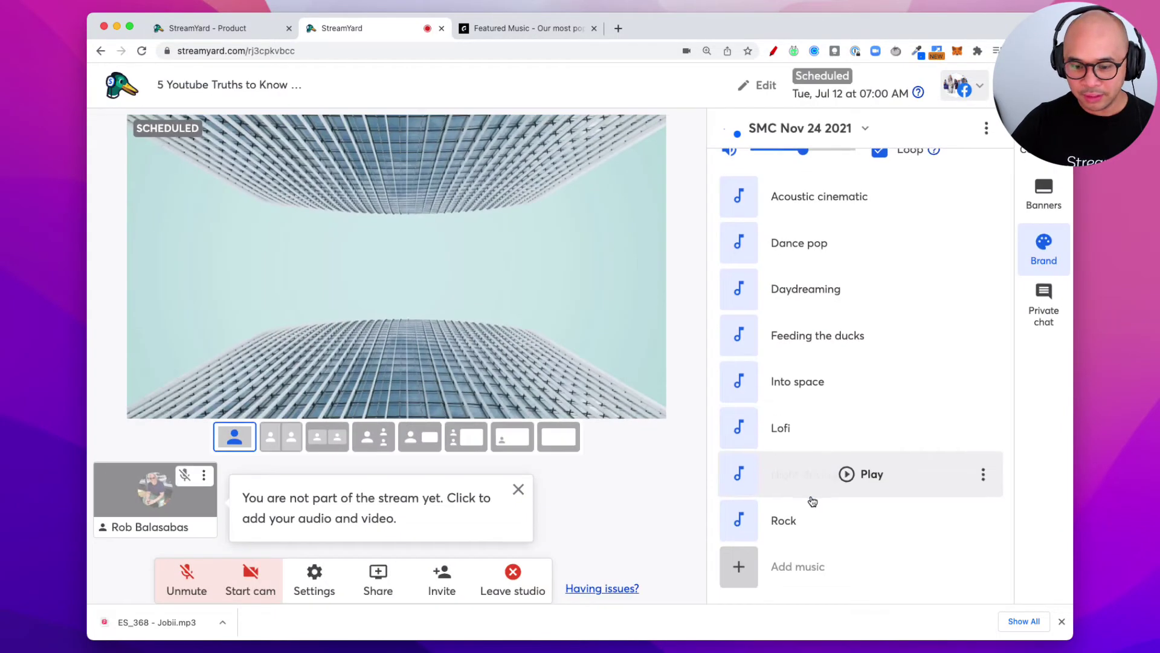
- Upload ES_368 - Jobii.mp3 from Downloads as custom background music
left_click(799, 572)
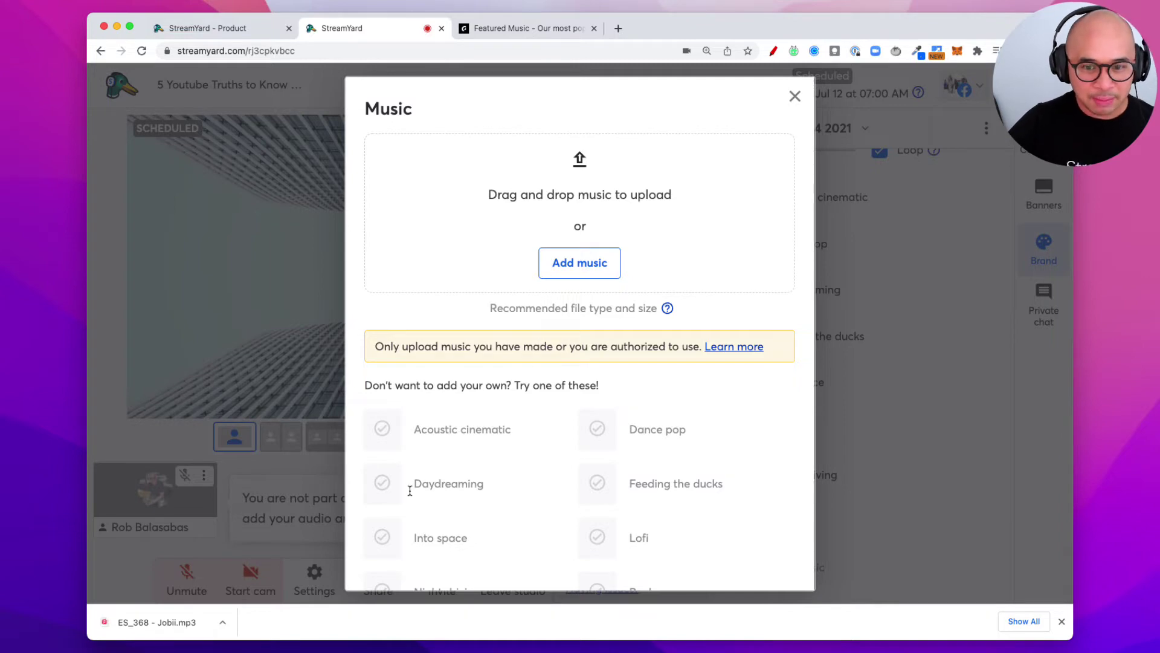
scroll(515, 300, "down", 1)
scroll(517, 303, "up", 1)
left_click_drag(160, 624, 417, 420)
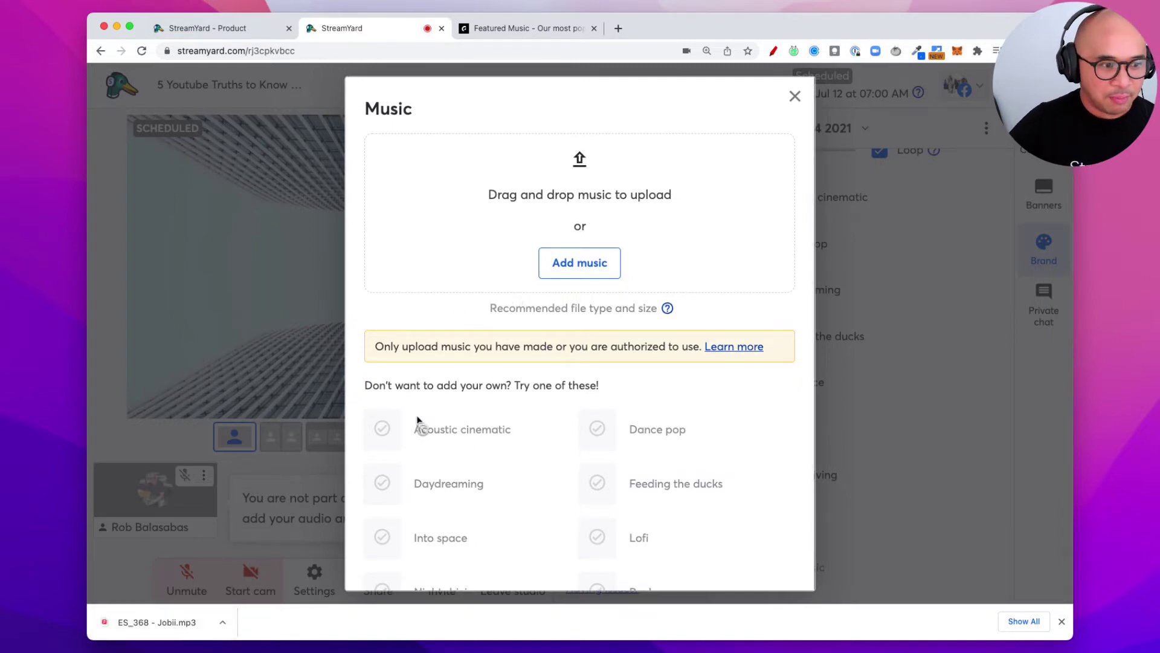
scroll(418, 420, "down", 1)
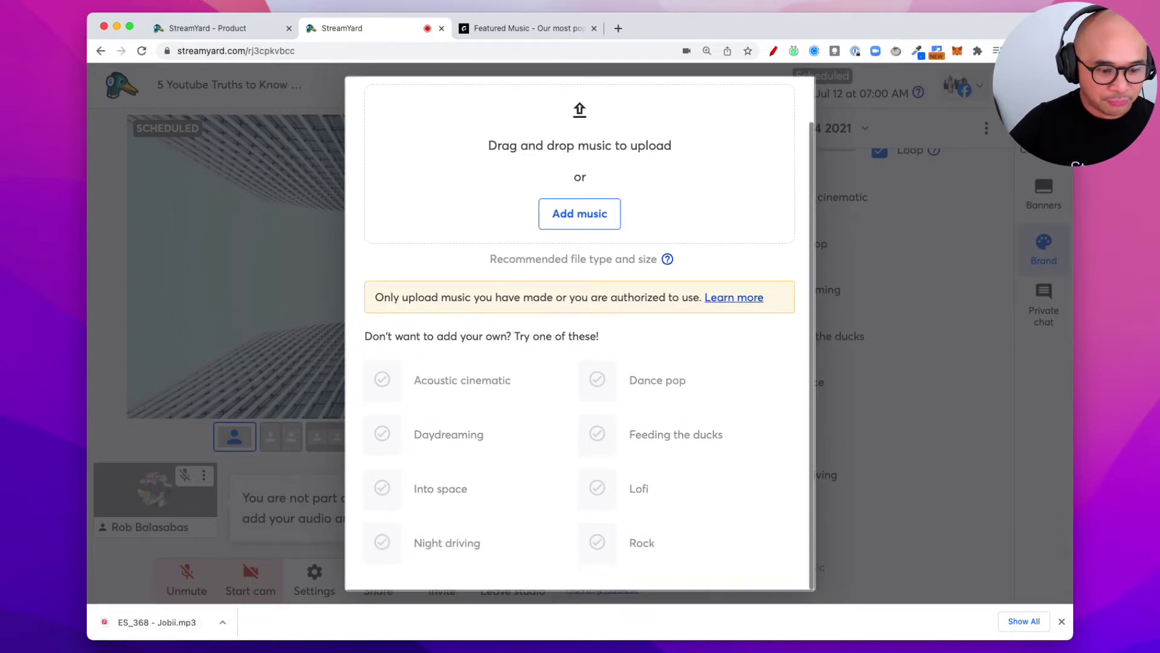
left_click(587, 225)
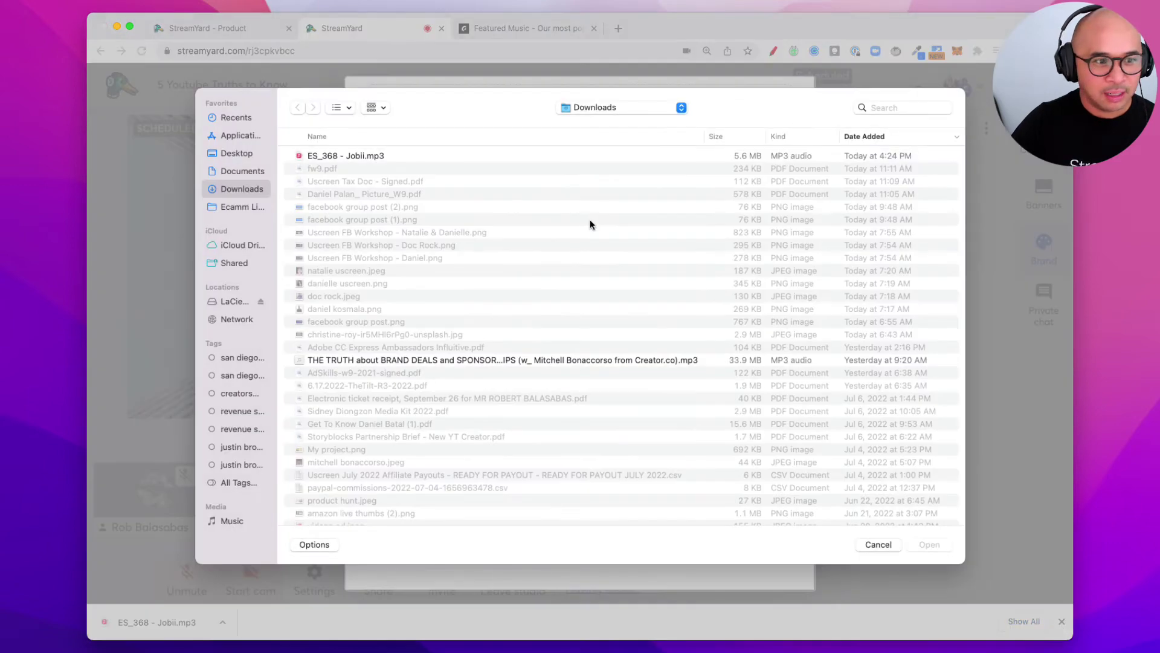
left_click(351, 157)
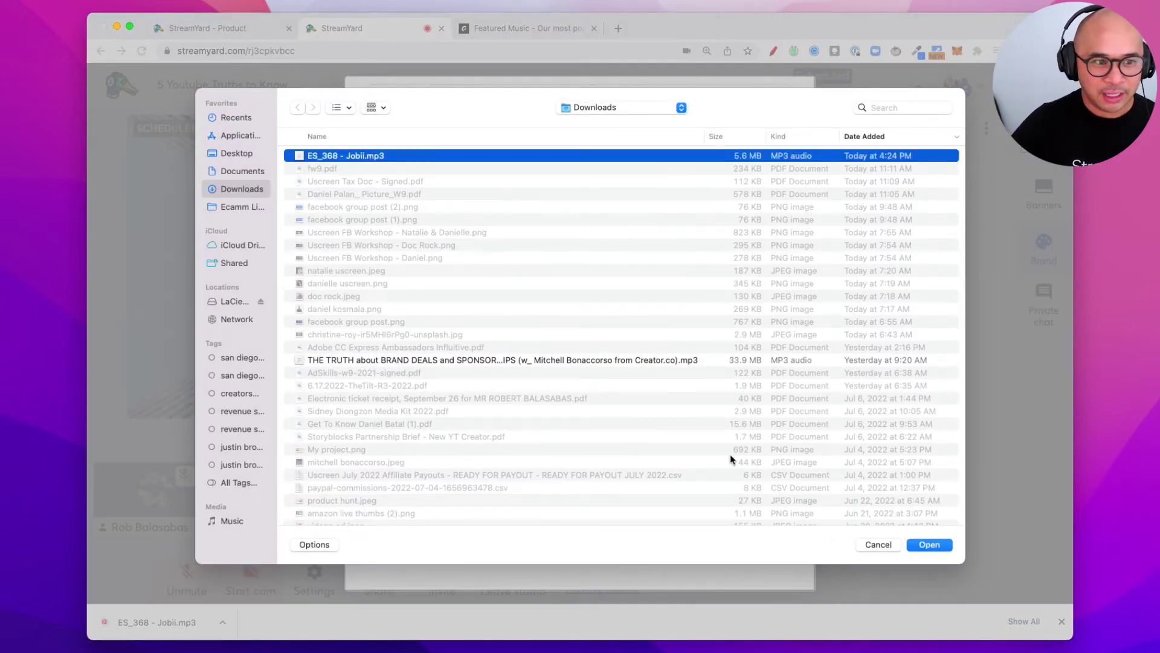
left_click(929, 544)
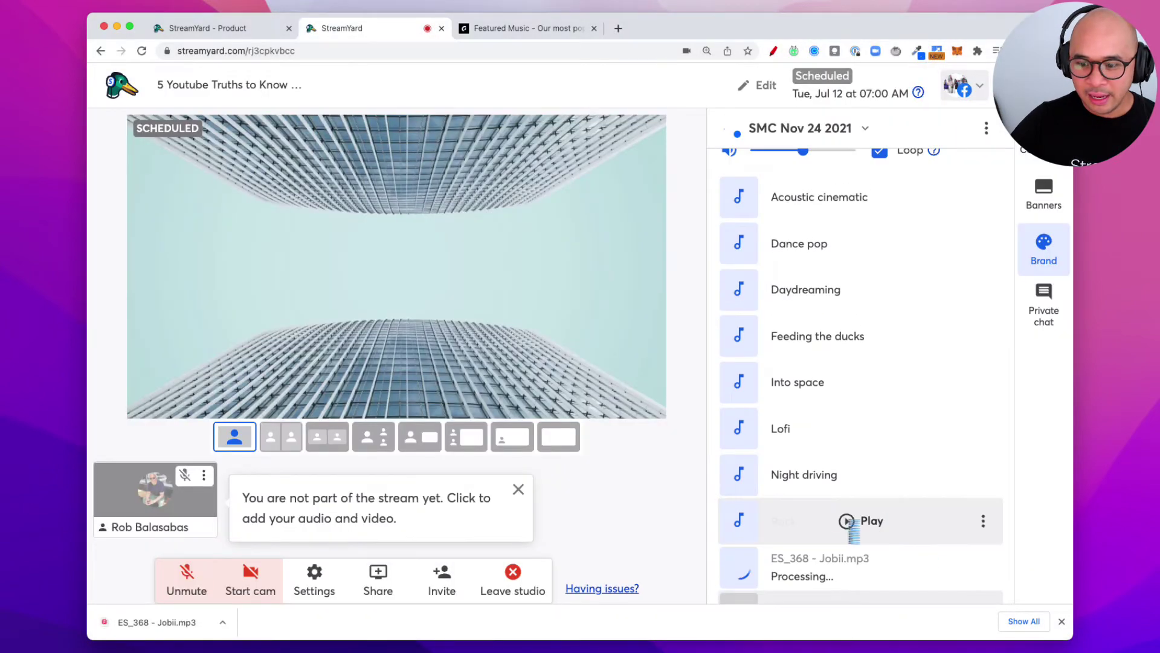
- Once processing finishes, play the ES_368 - Jobii track in the music list
scroll(876, 509, "down", 2)
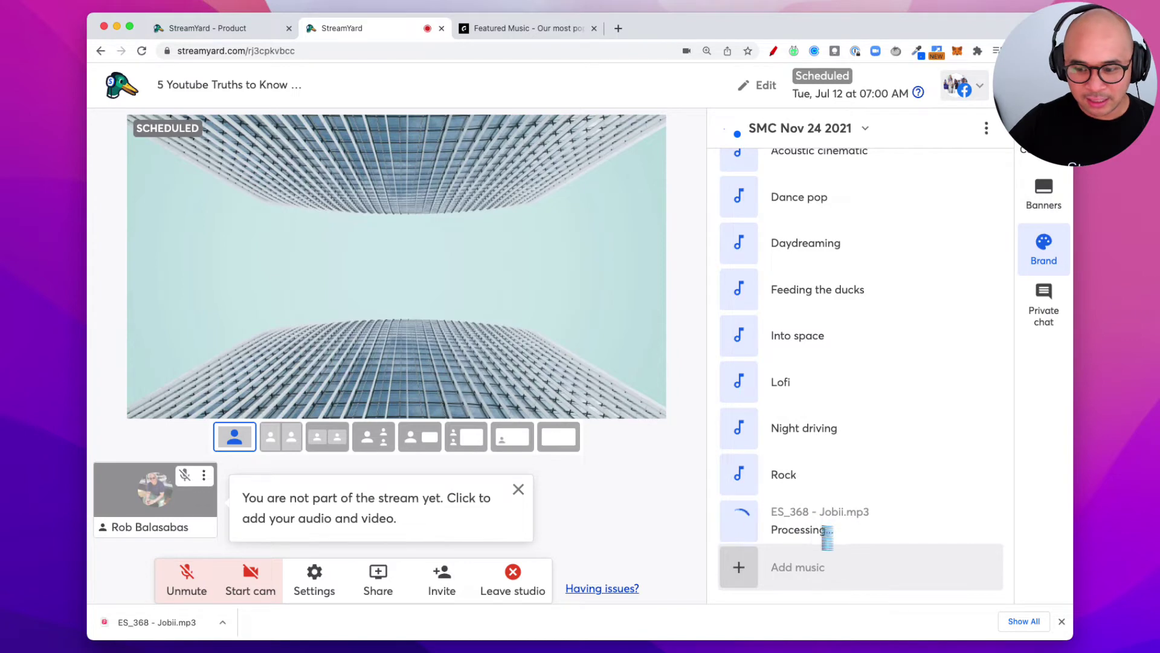
scroll(828, 537, "up", 5)
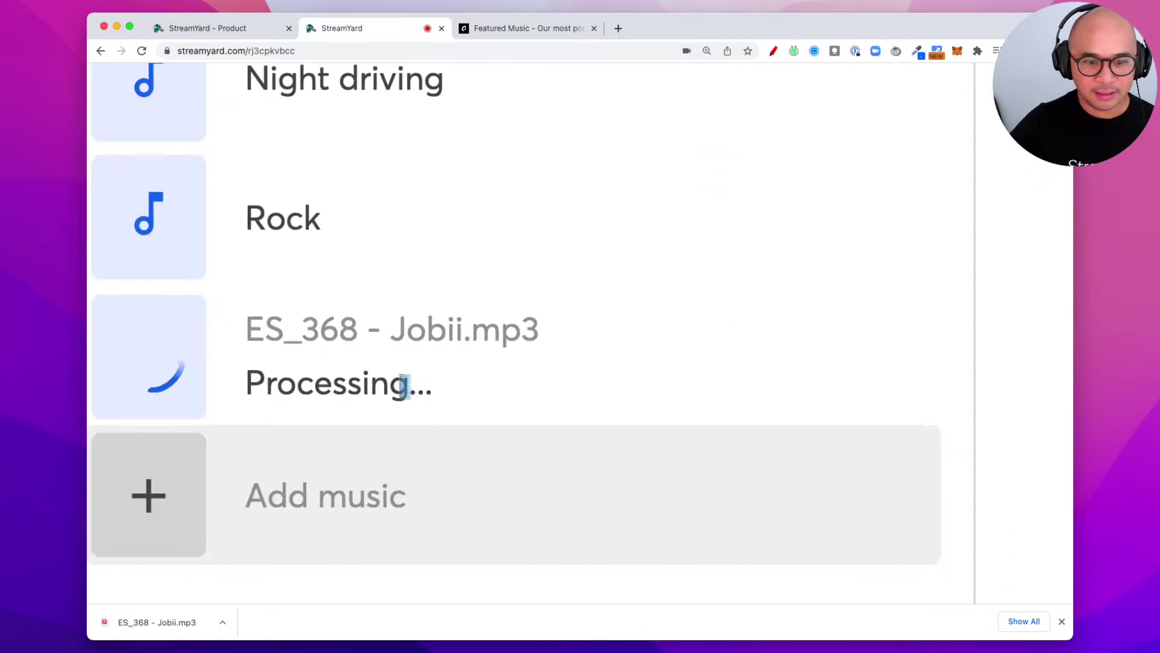
scroll(405, 386, "left", 2)
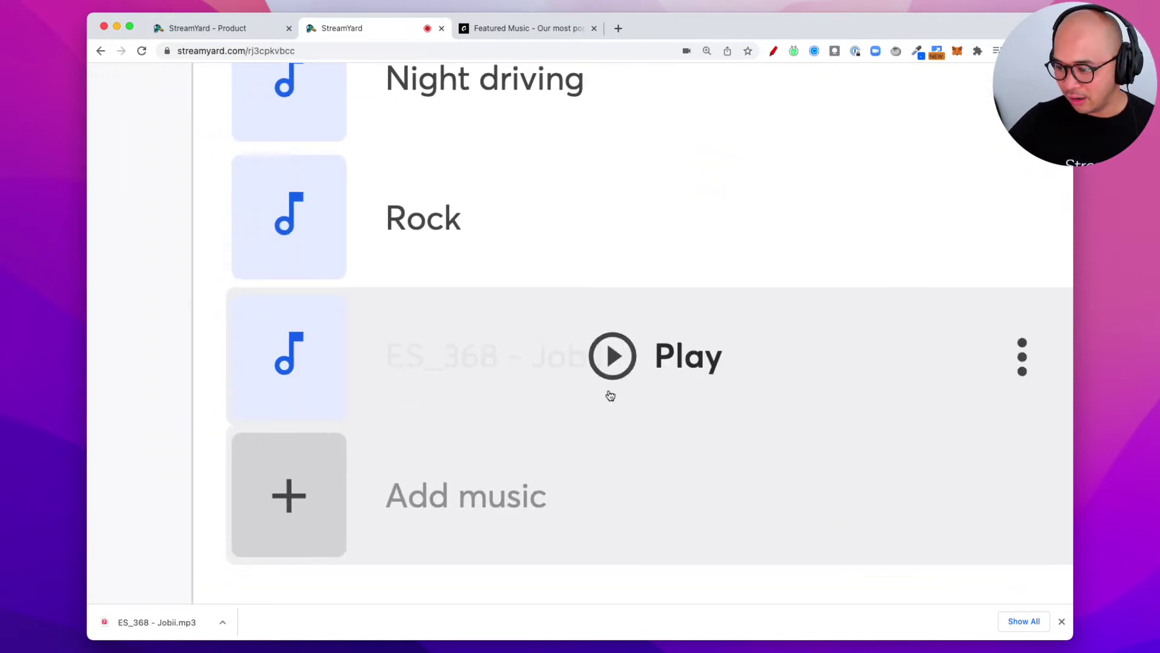
scroll(723, 436, "down", 5)
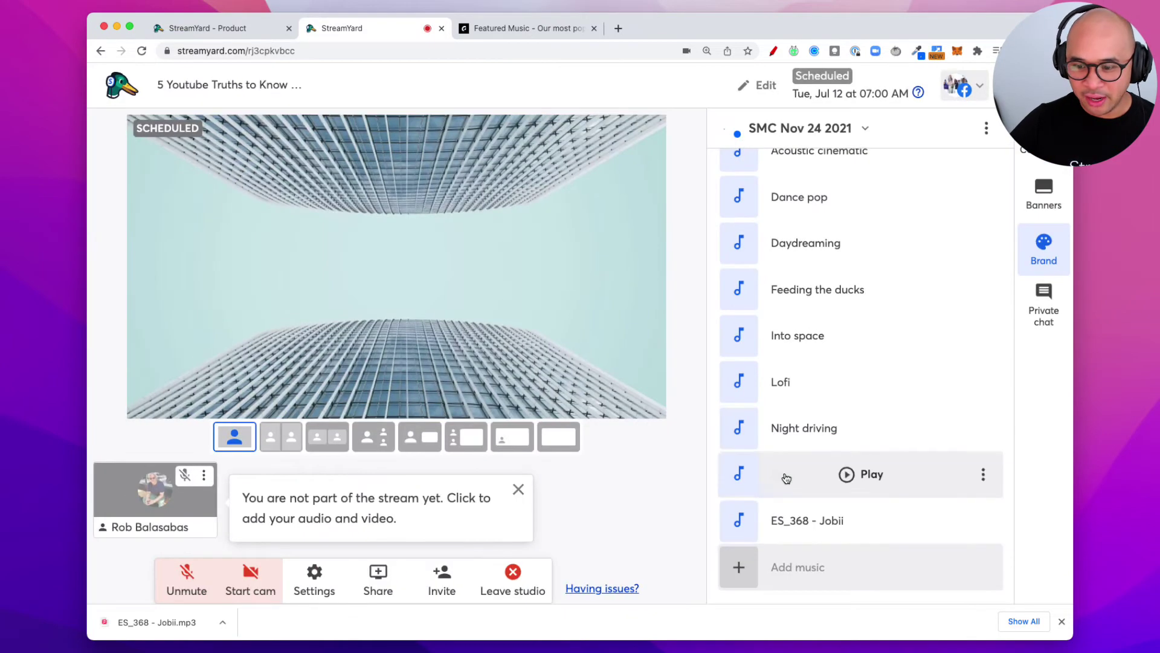
left_click(848, 521)
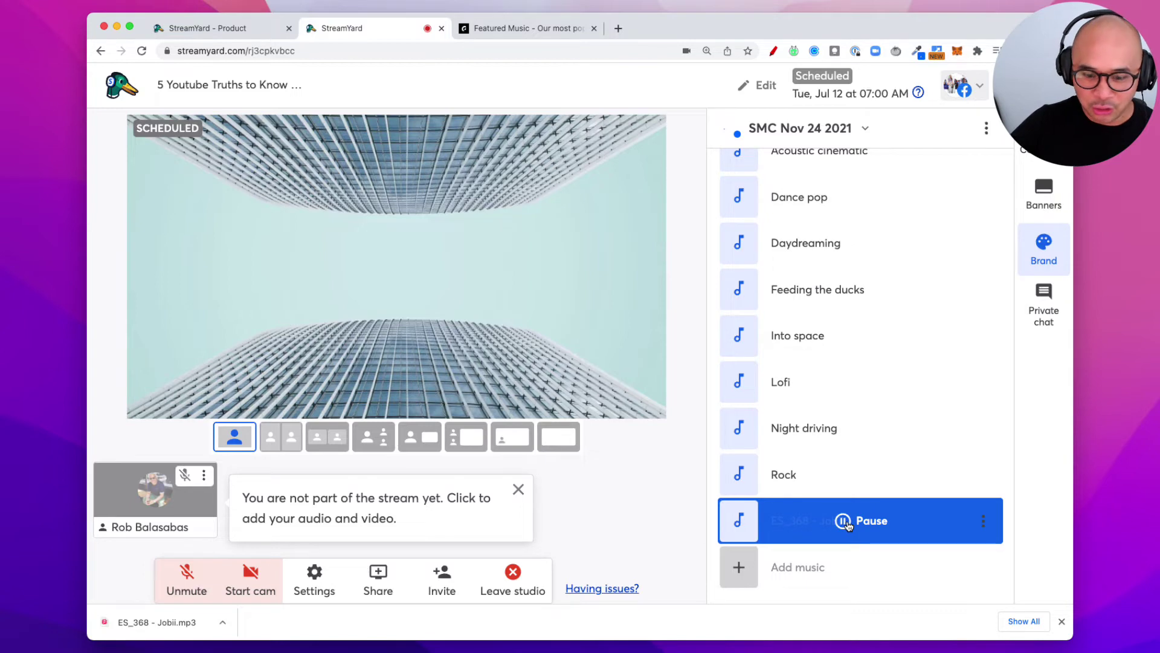
scroll(868, 375, "up", 3)
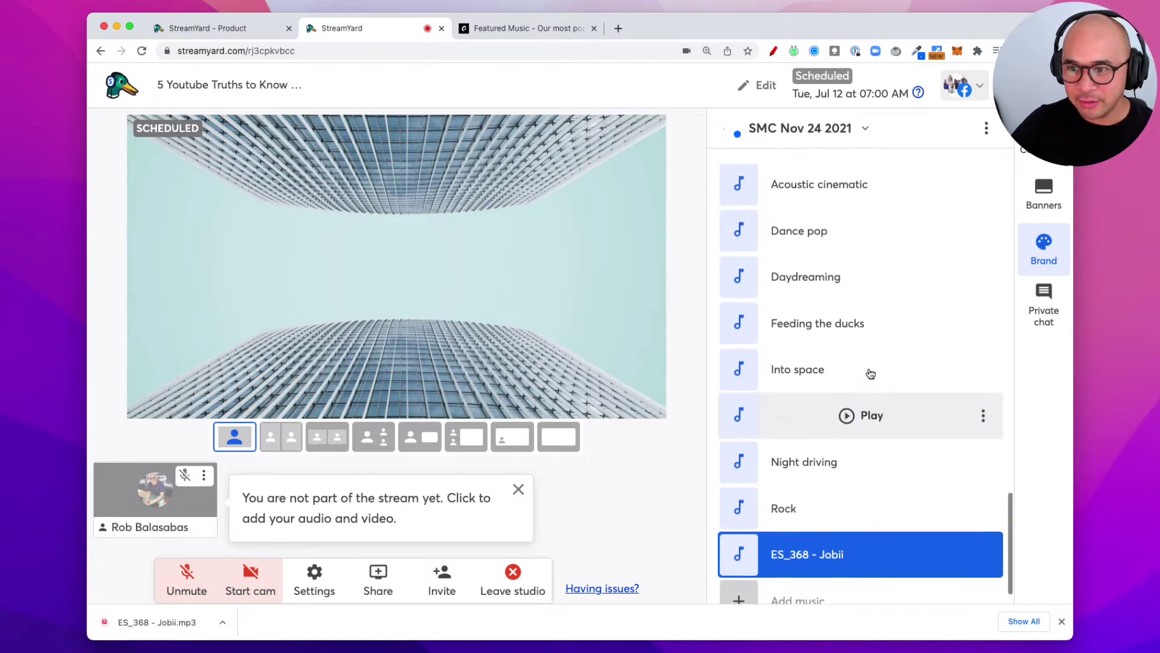
- Lower music volume from 50 to about 20, then annotate the volume and Loop controls and clear
mouse_move(804, 242)
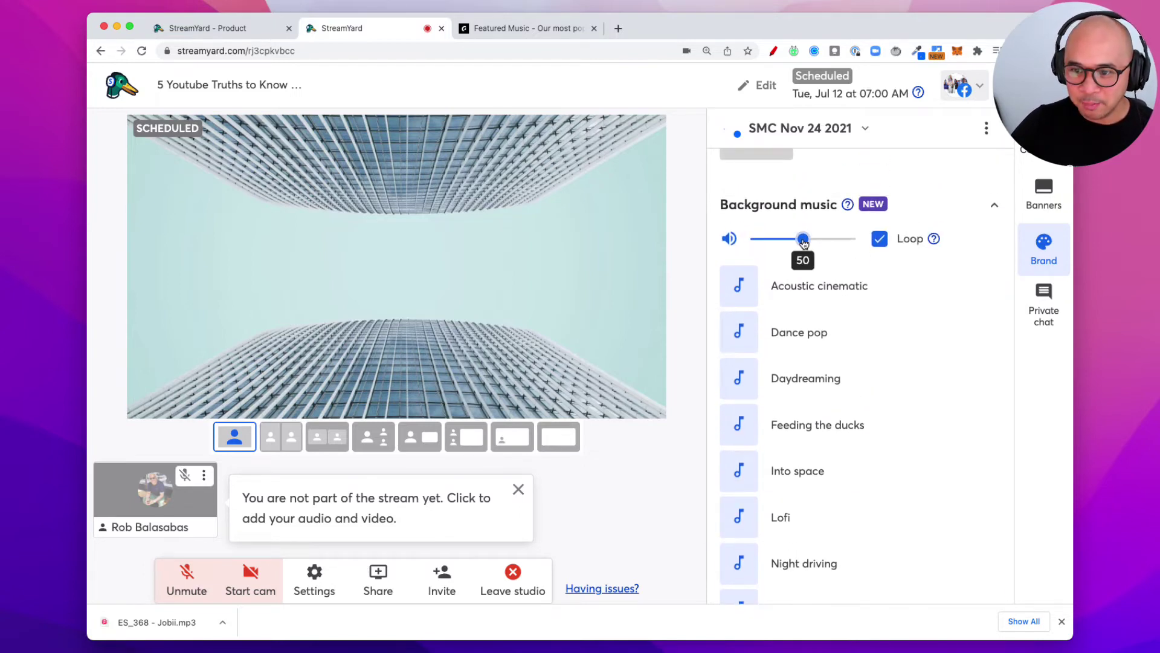
left_click_drag(804, 241, 774, 239)
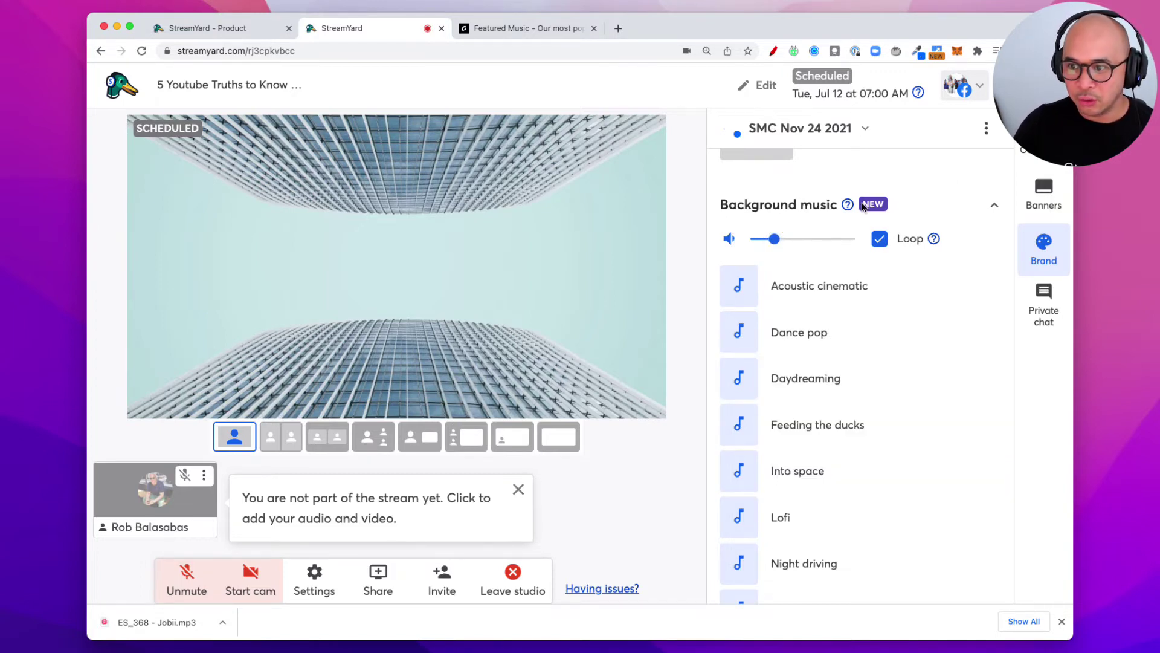
left_click(773, 51)
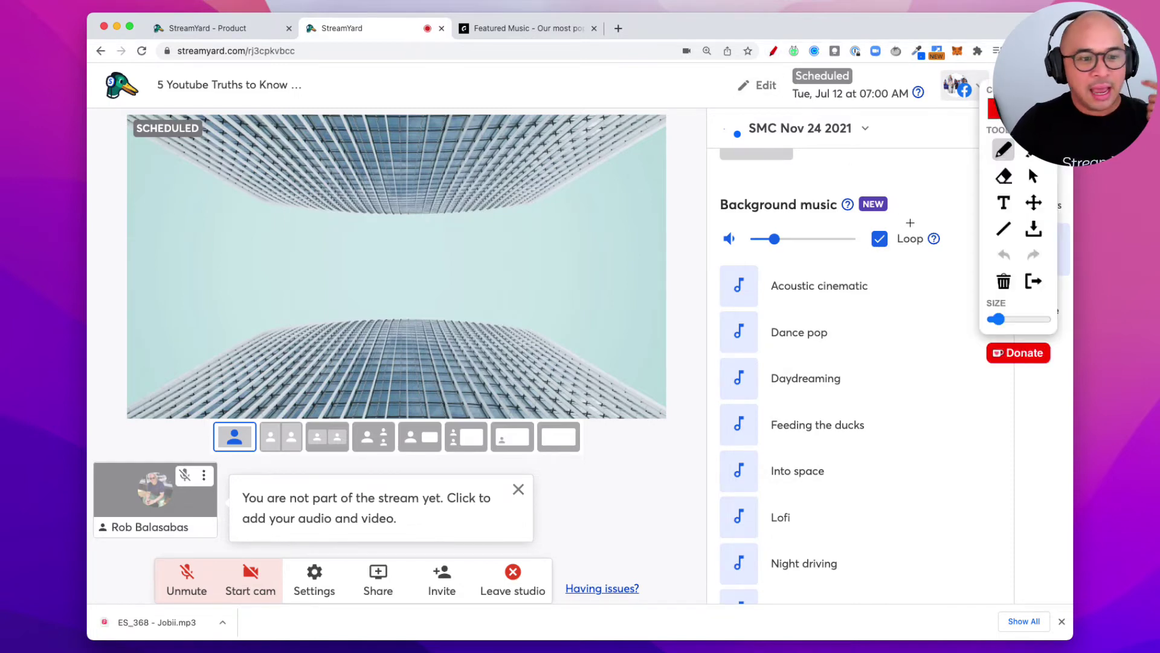
mouse_move(946, 219)
left_mouse_down()
mouse_move(768, 219)
mouse_move(689, 236)
mouse_move(770, 260)
mouse_move(927, 254)
mouse_move(961, 219)
left_mouse_up()
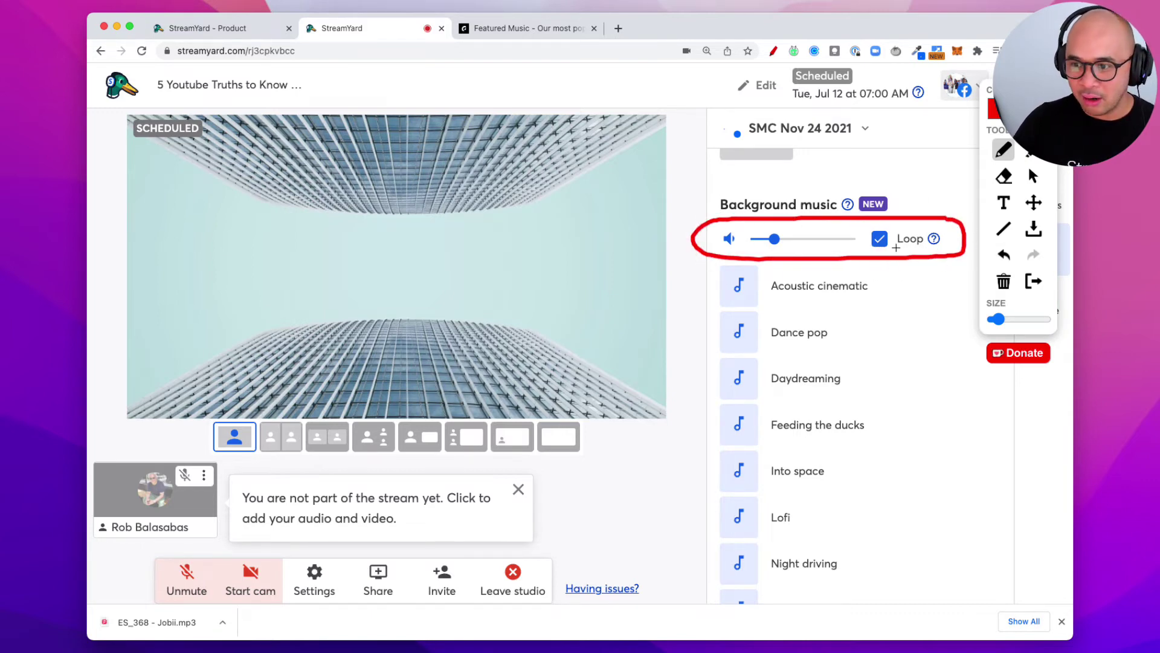
left_click_drag(919, 144, 913, 205)
mouse_move(903, 181)
left_mouse_down()
mouse_move(913, 206)
mouse_move(930, 185)
left_mouse_up()
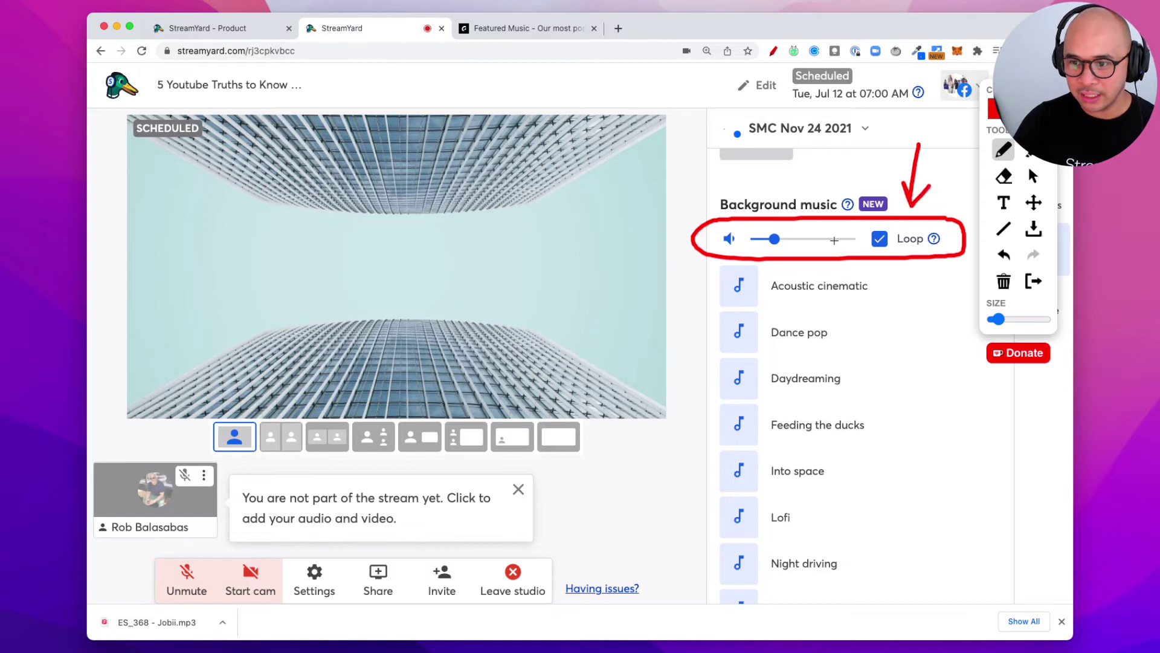
mouse_move(641, 337)
left_mouse_down()
mouse_move(718, 264)
mouse_move(713, 293)
left_mouse_up()
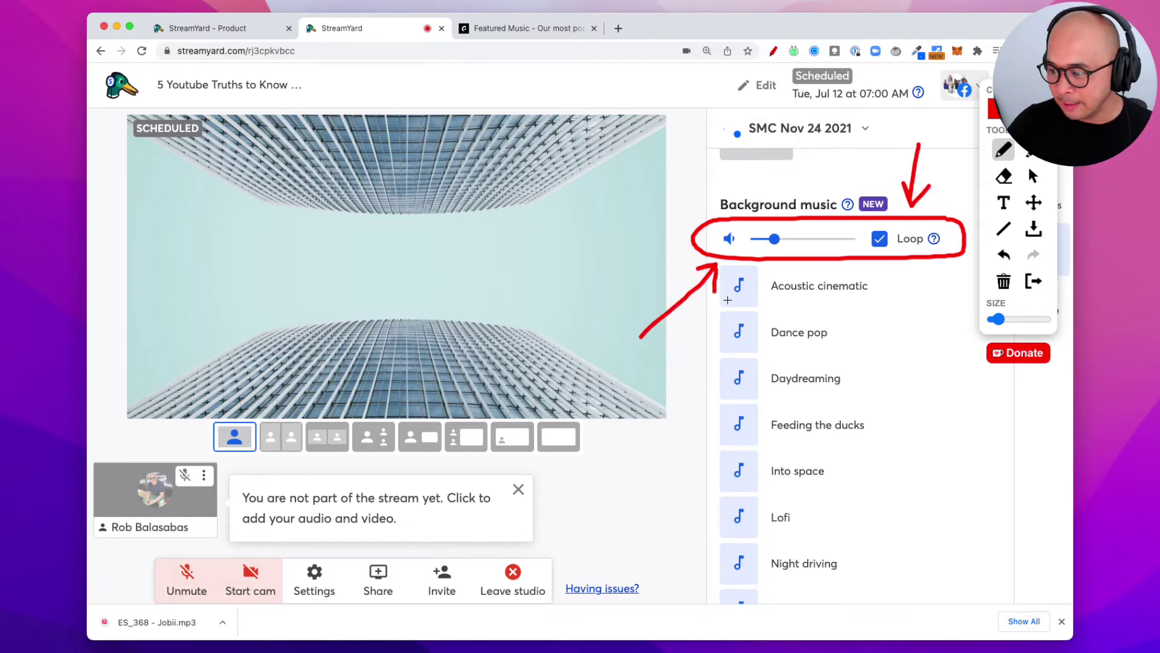
key("Escape")
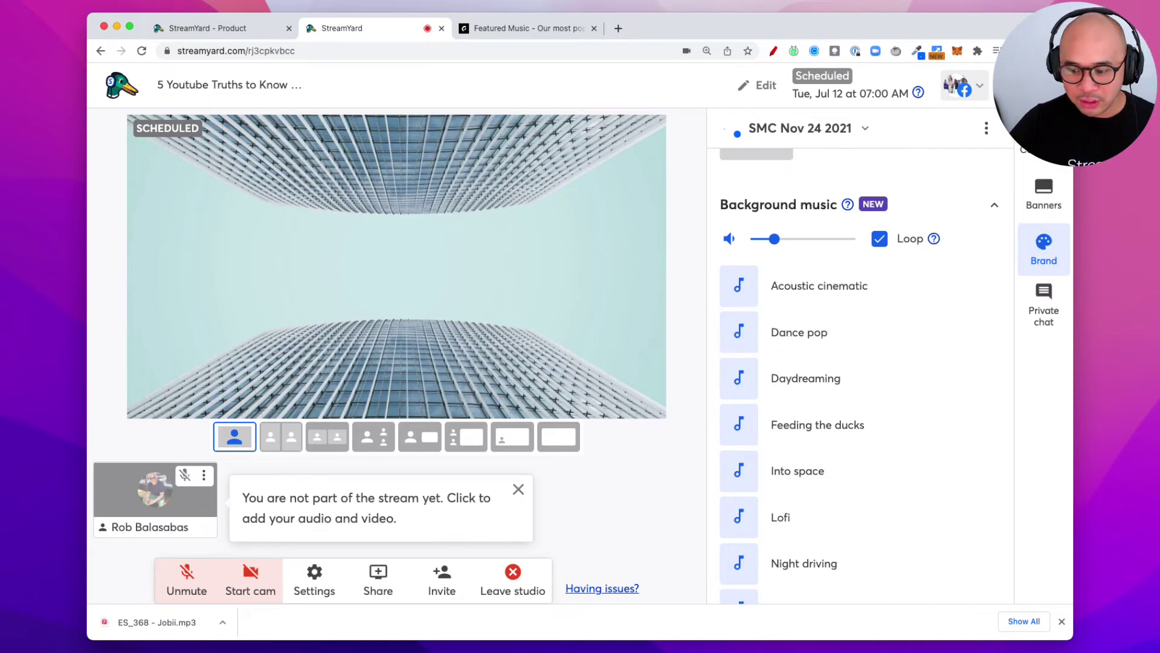